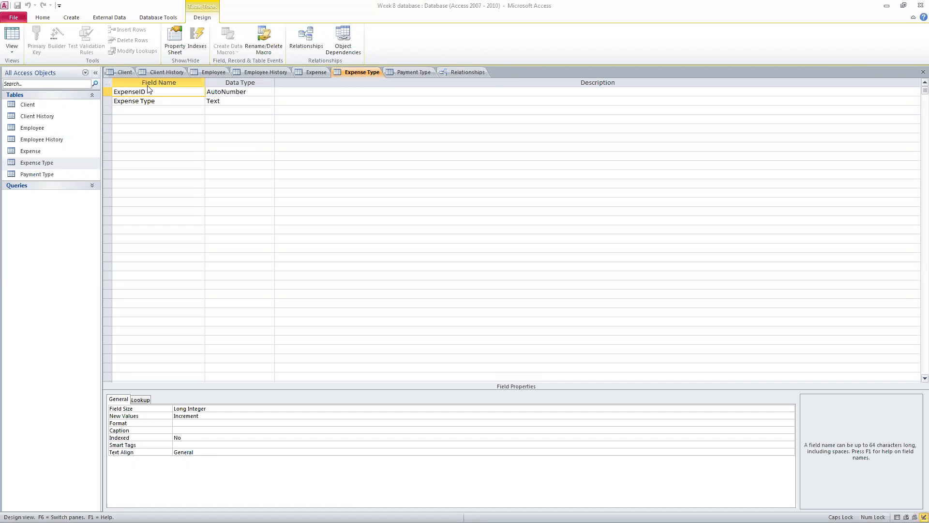
Close all the open table objects, including Payment Type, Expense Type, Employee History, Client and Client History, leaving only Relationships open
left_click(427, 73)
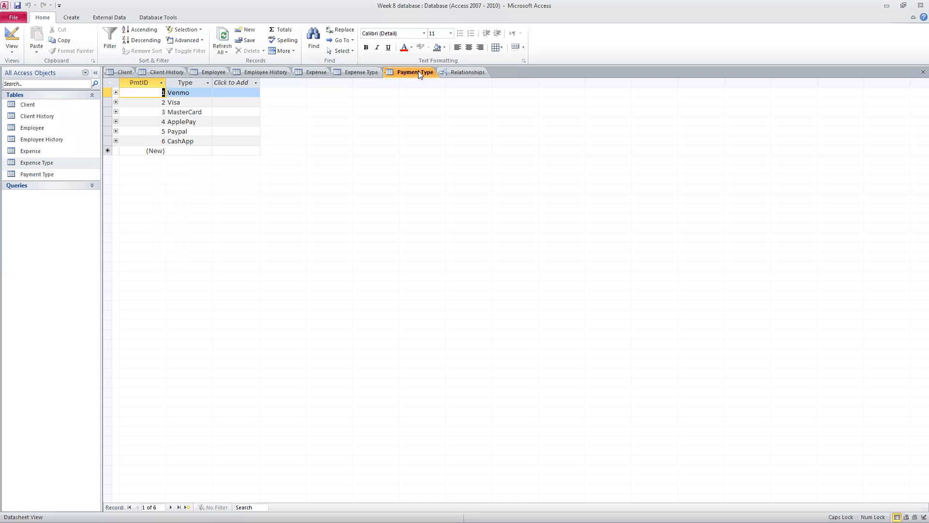
left_click(916, 74)
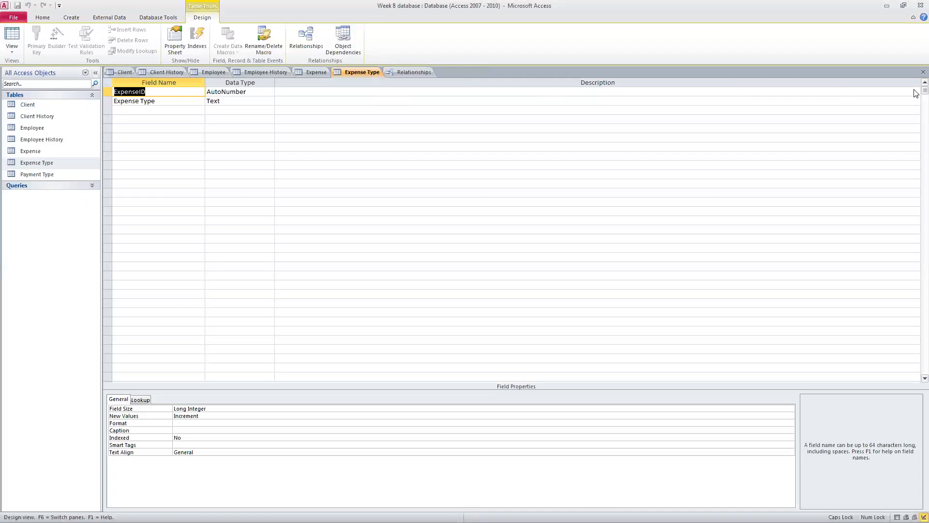
left_click(915, 74)
left_click(915, 73)
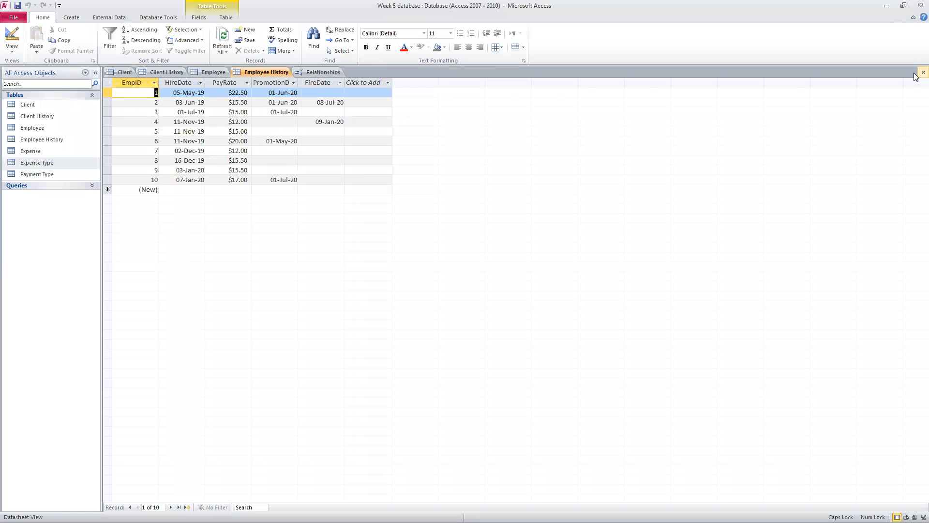
left_click(915, 74)
left_click(915, 74)
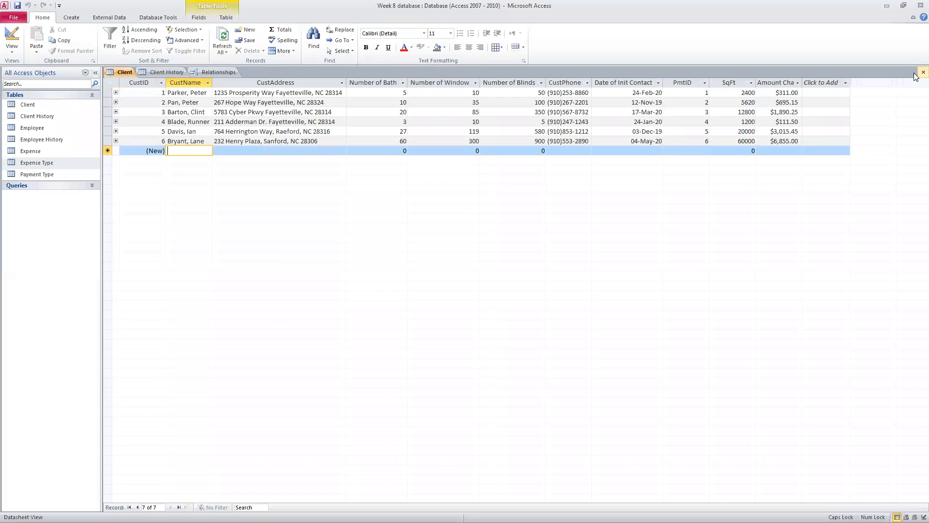
left_click(915, 75)
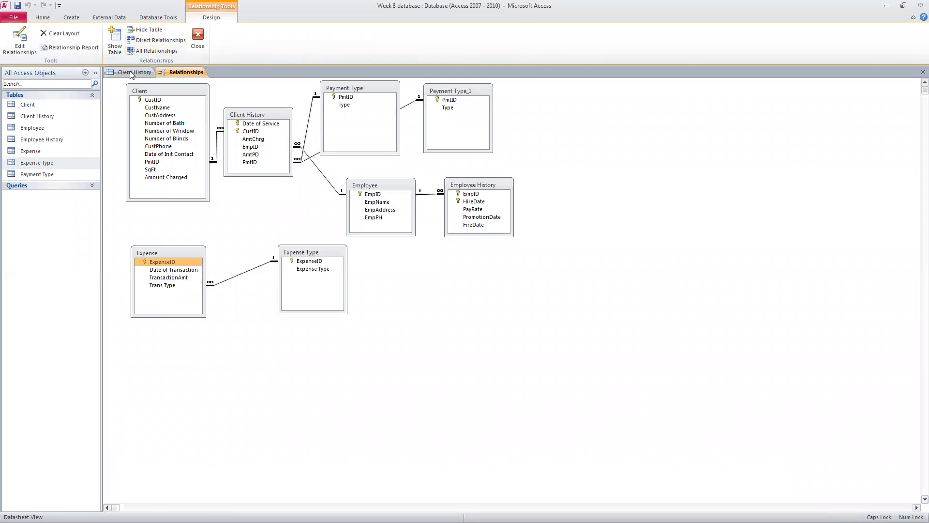
left_click(131, 72)
left_click(915, 73)
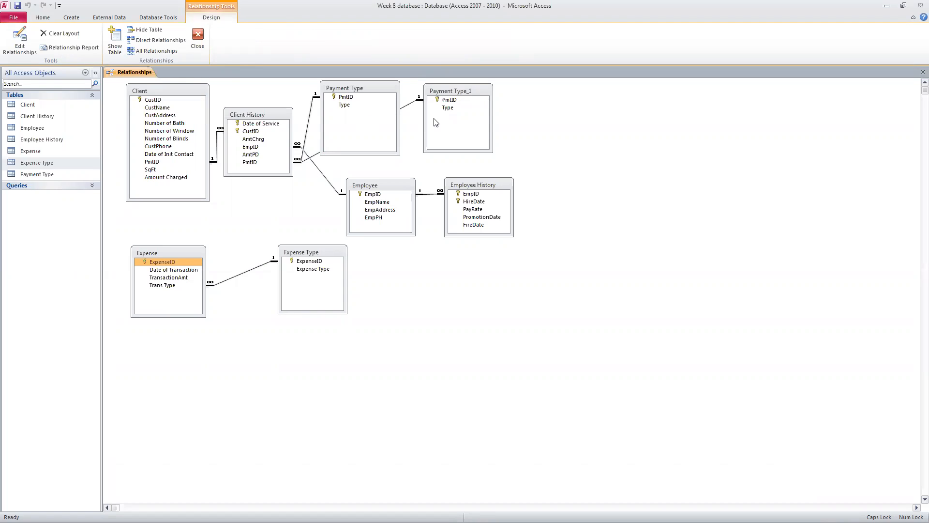
Hide the duplicate Payment Type_1 table in the Relationships layout, and close Relationships with the layout changes saved
right_click(448, 90)
left_click(487, 119)
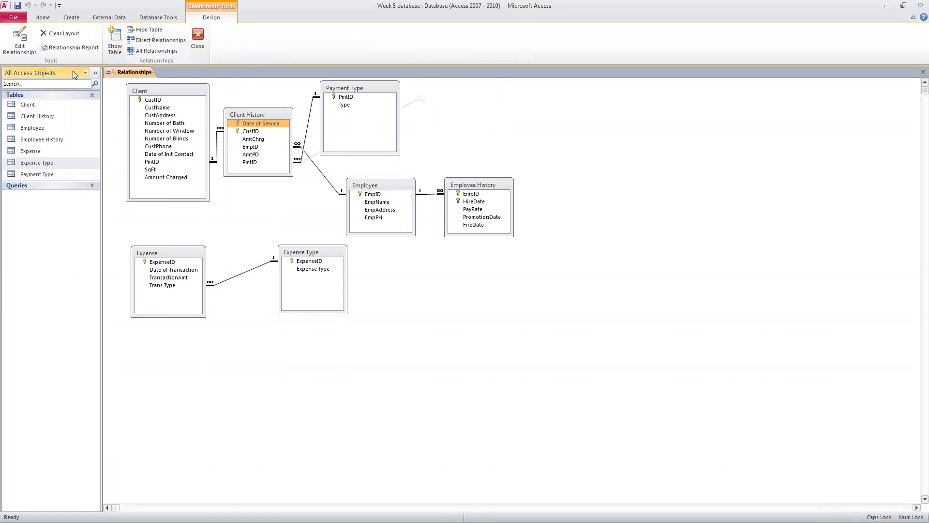
left_click(198, 35)
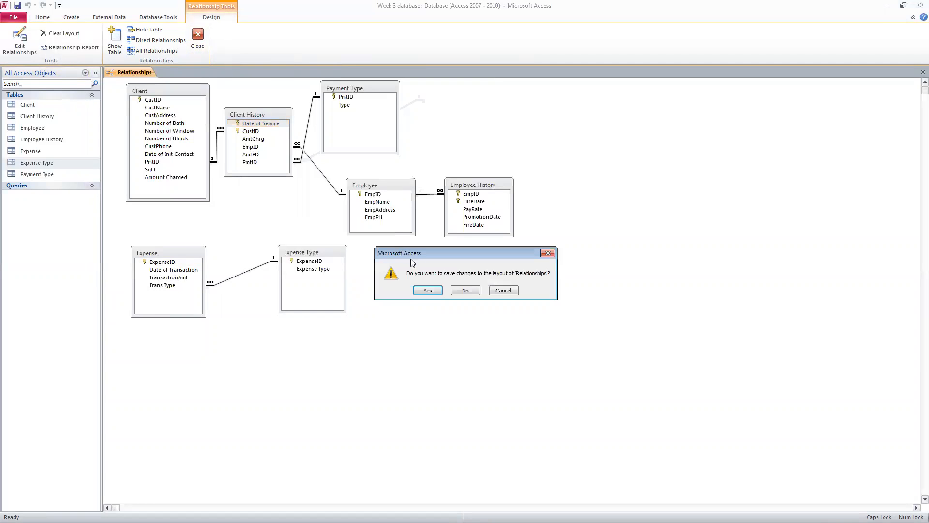
left_click(429, 291)
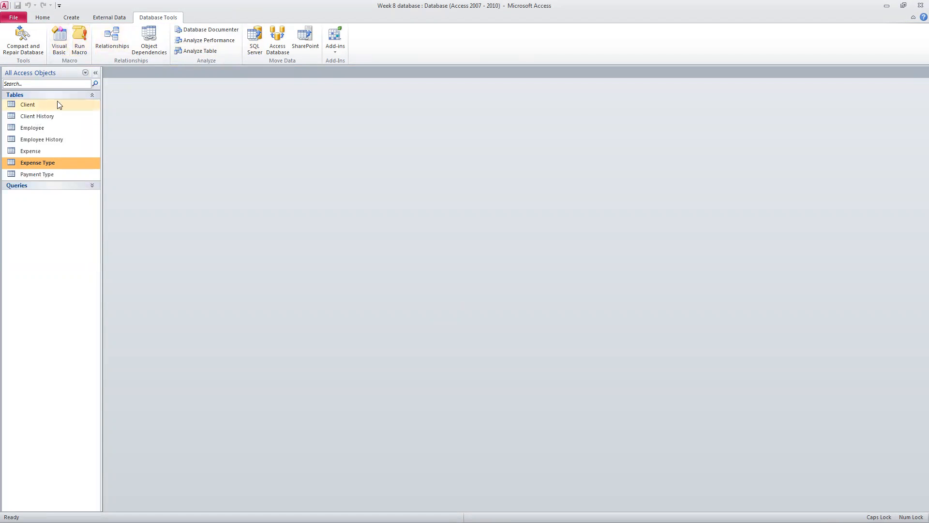
Start the Form Wizard and add all fields of the Client table to the new form
left_click(70, 19)
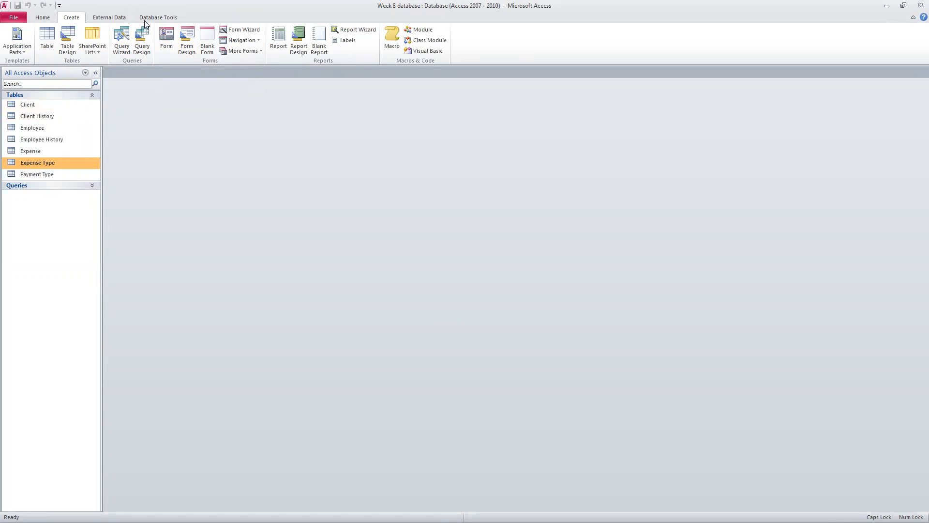
left_click(253, 34)
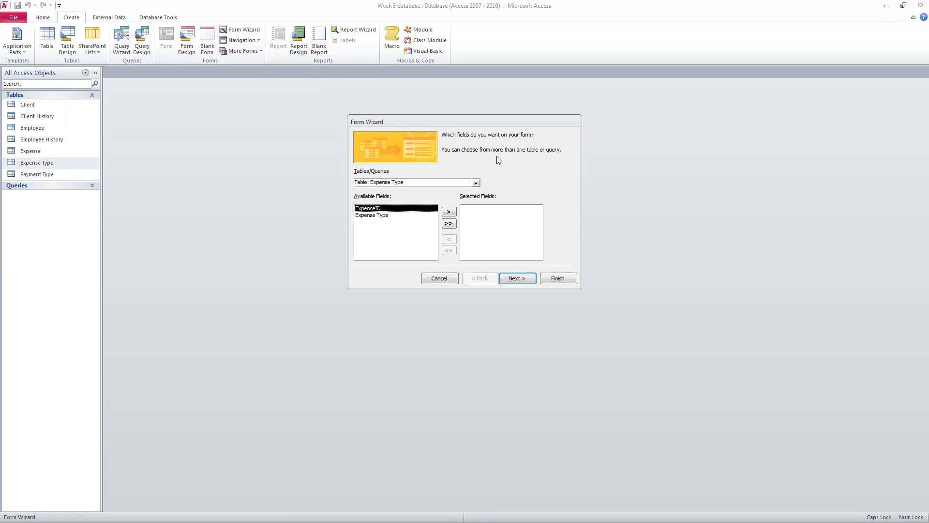
left_click(476, 182)
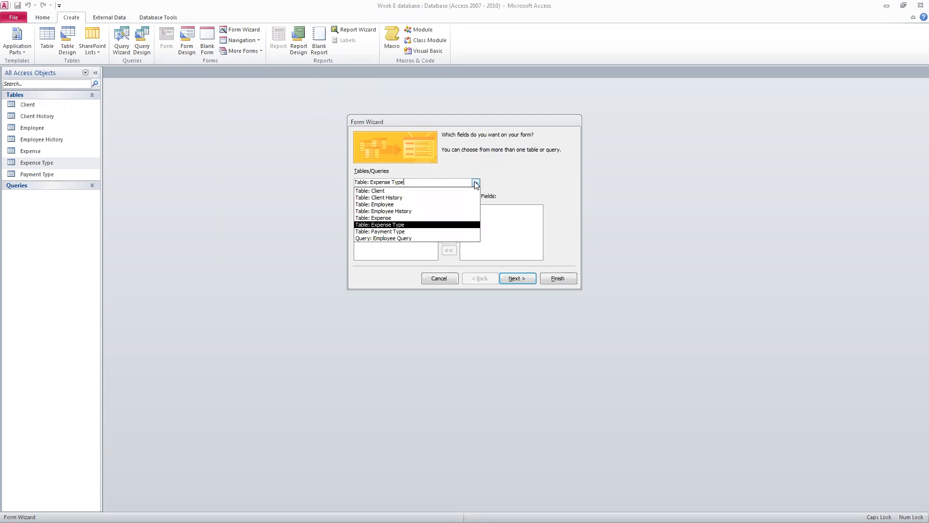
left_click(462, 192)
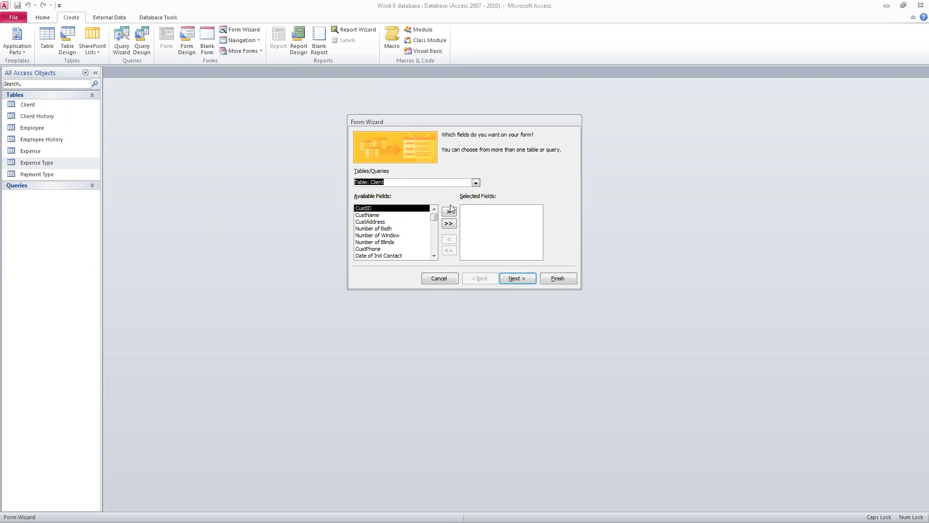
left_click(448, 224)
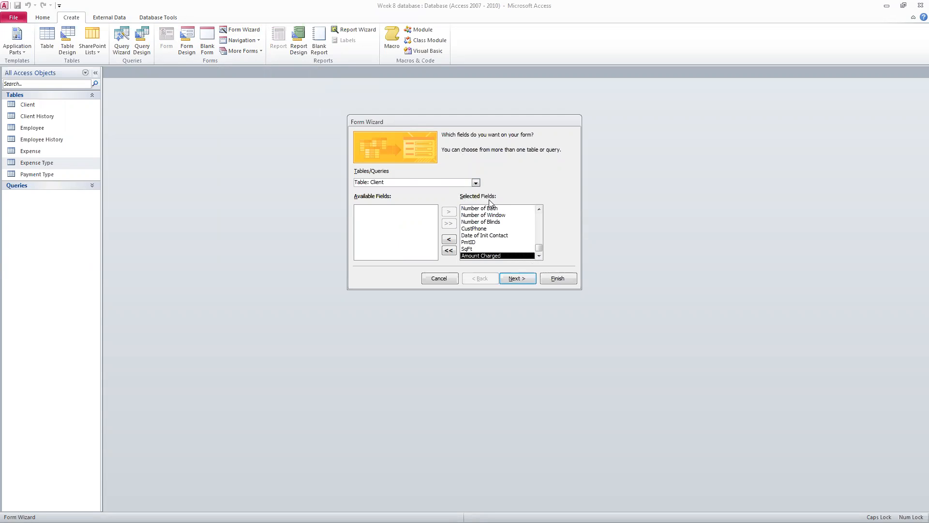
Add the Date of Service, AmtChrg, AmtPD and PmtID fields from the Client History table to the form
left_click(476, 183)
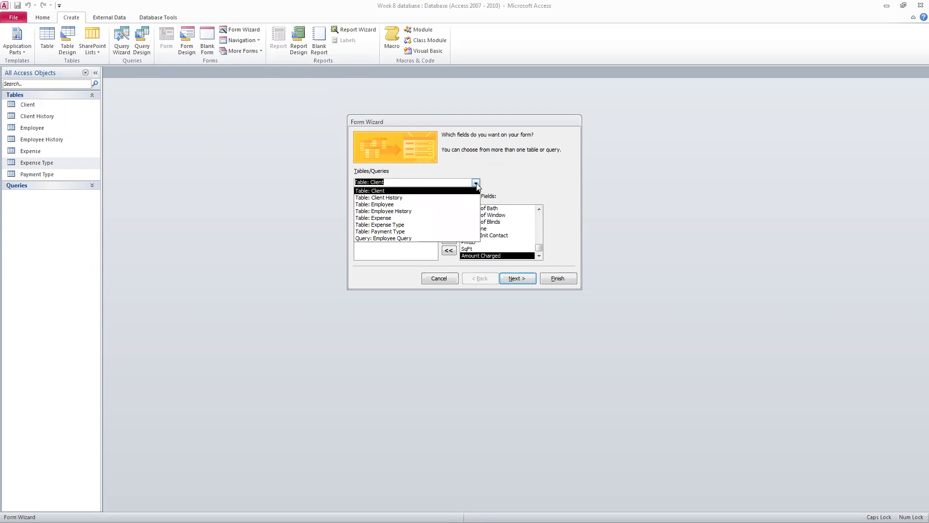
left_click(468, 198)
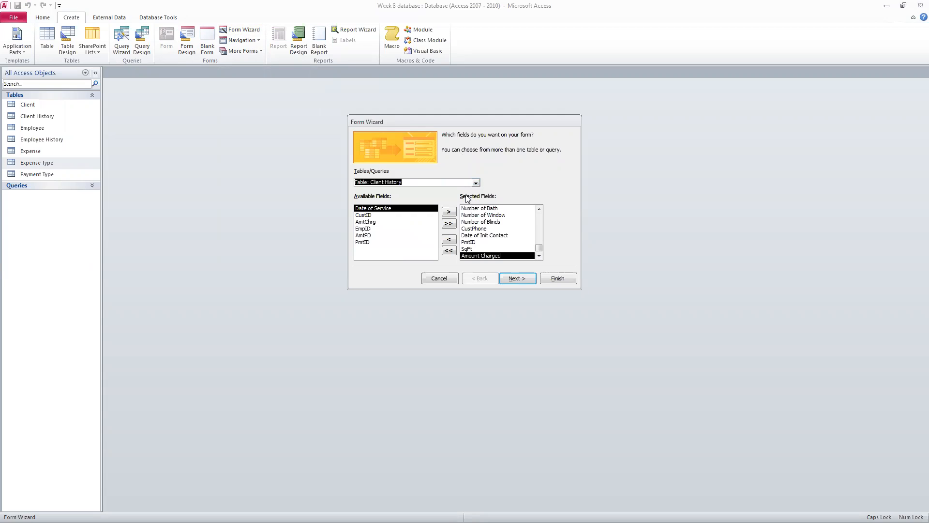
left_click(448, 212)
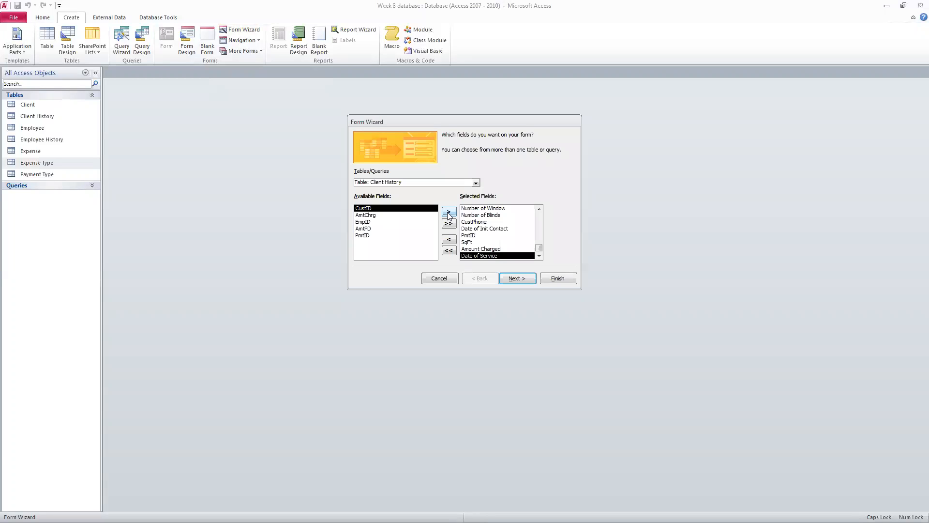
left_click(431, 215)
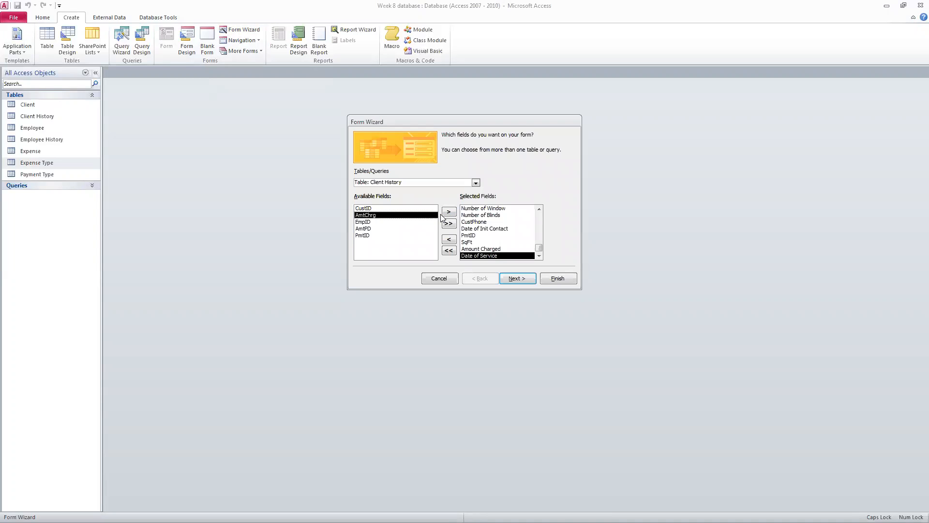
left_click(447, 213)
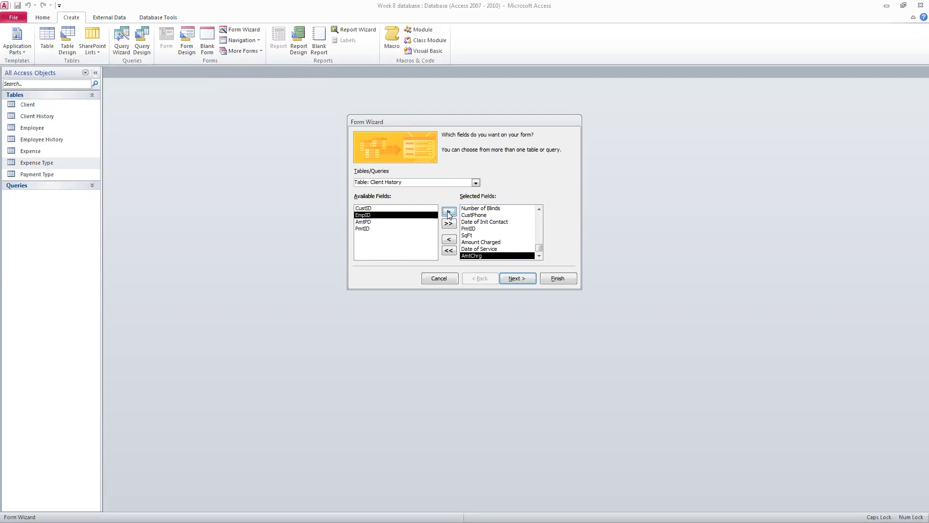
left_click(417, 221)
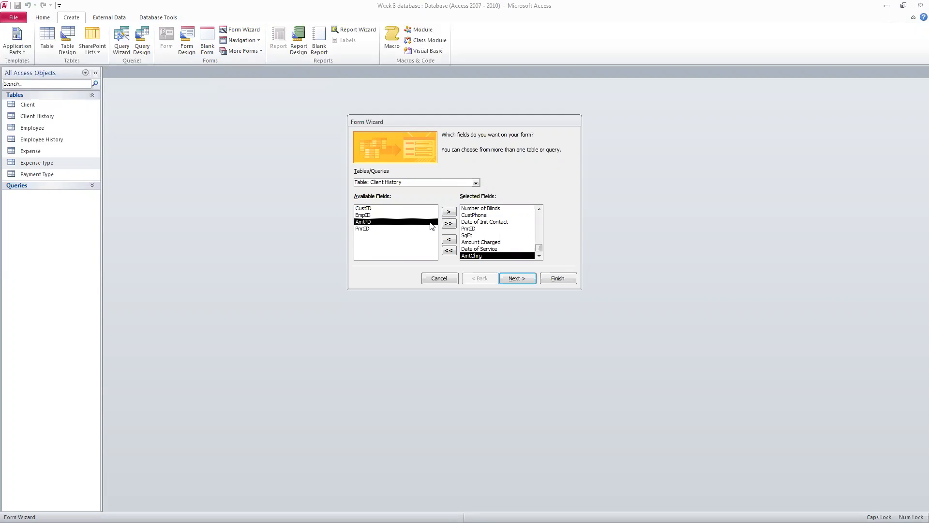
left_click(449, 213)
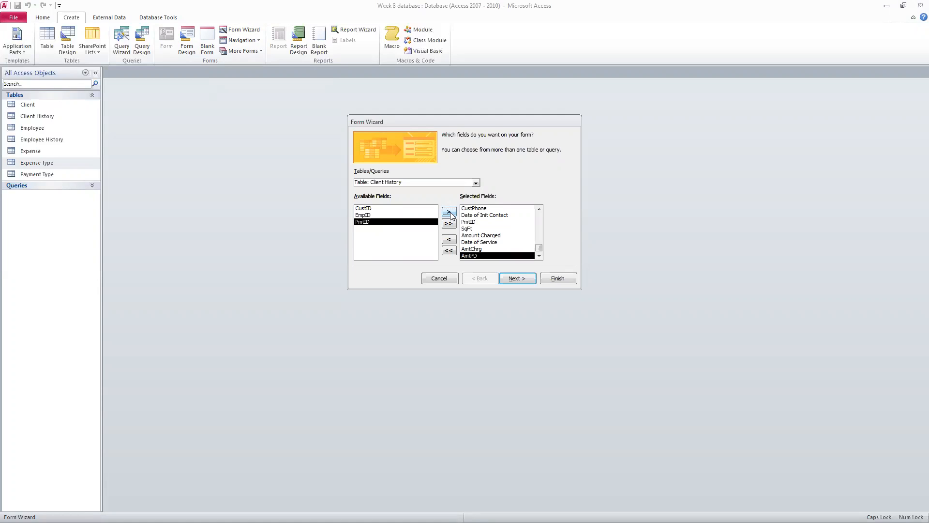
left_click(450, 212)
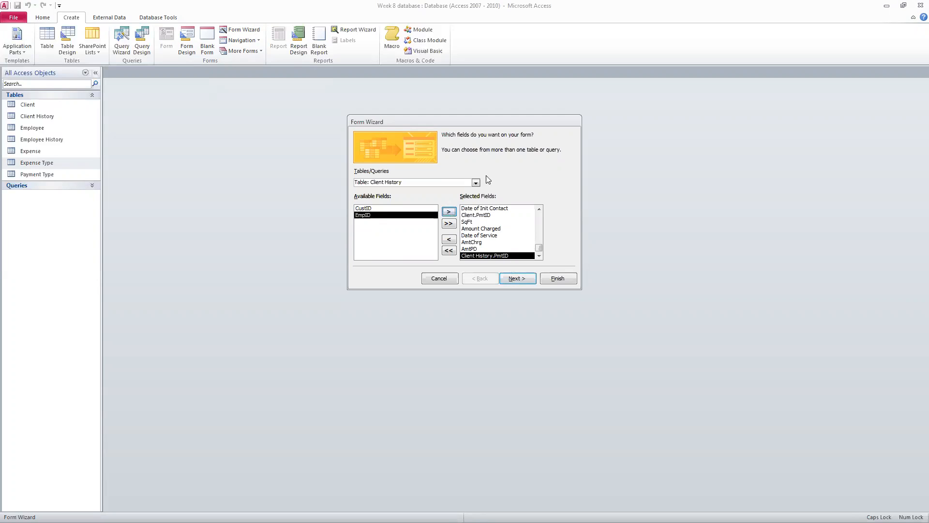
Add the EmpName field from the Employee table to the form's selected fields
left_click(476, 183)
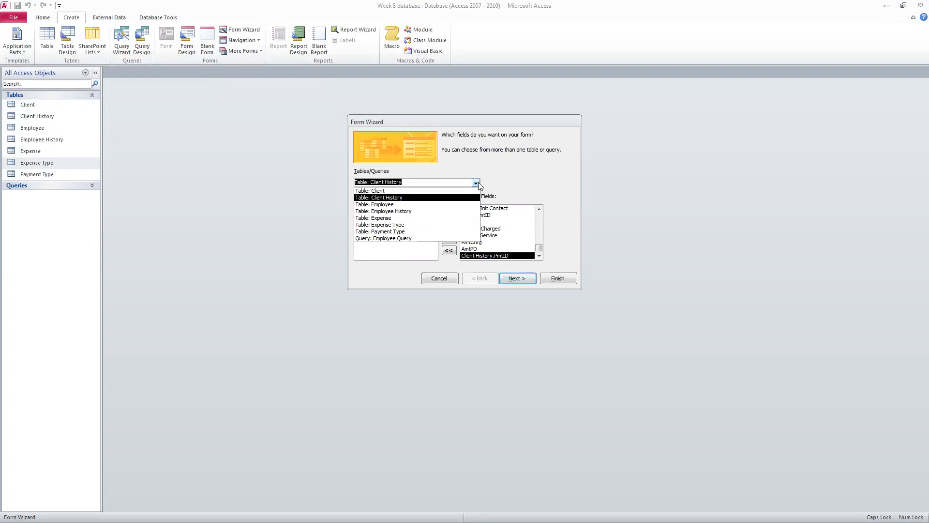
left_click(456, 204)
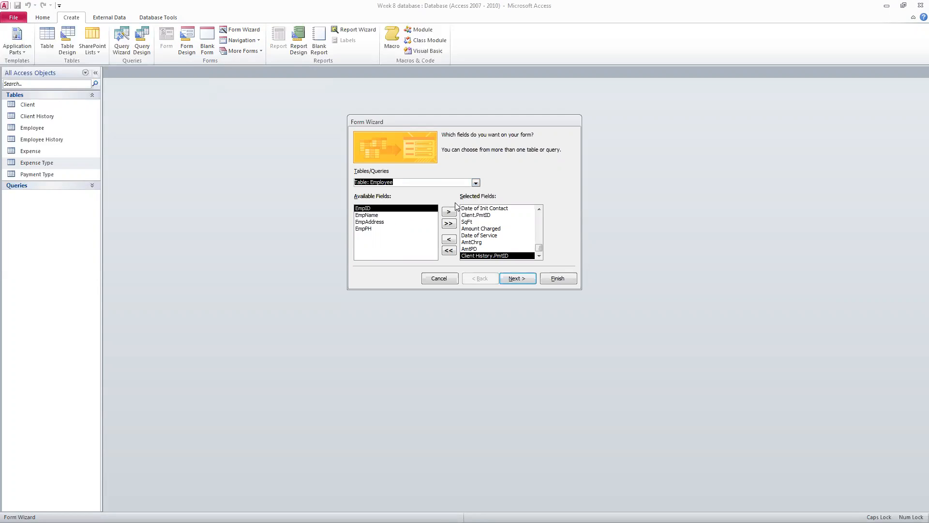
left_click(435, 215)
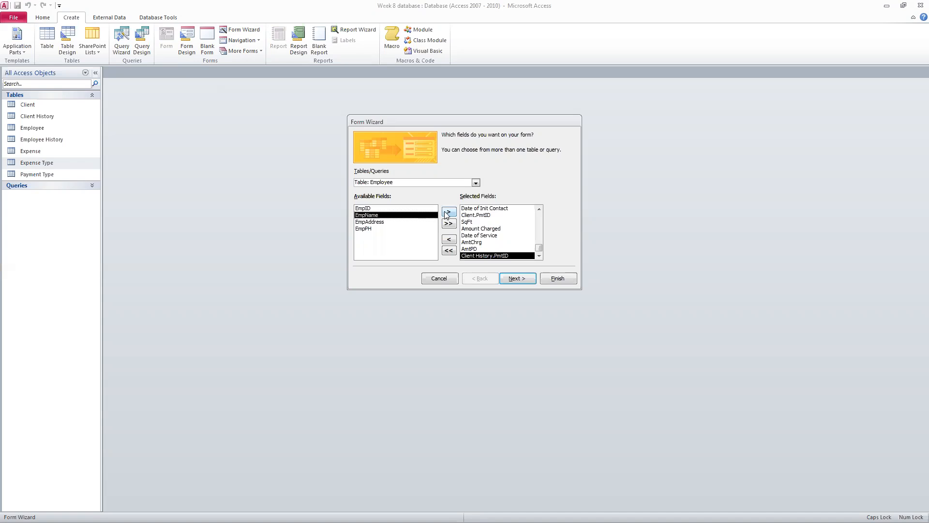
left_click(445, 212)
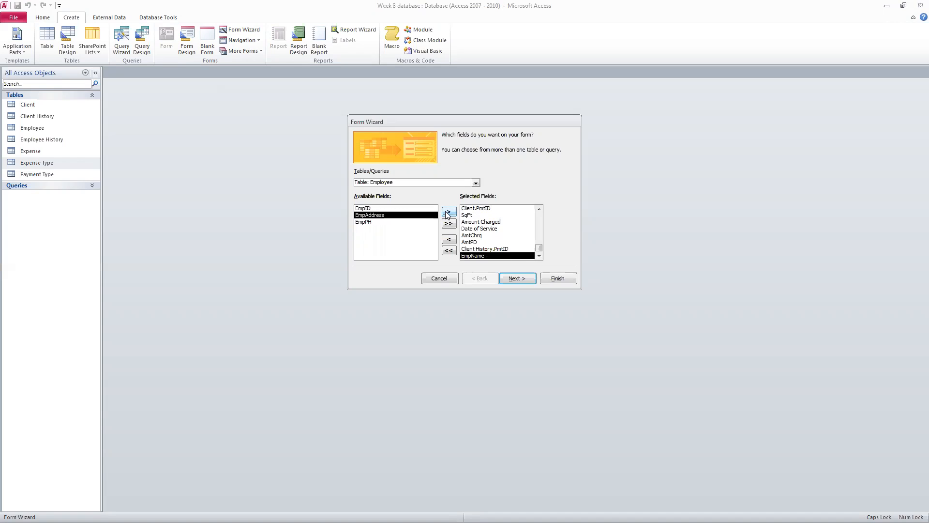
Finish the form viewed by Client with a Datasheet subform, titled Client and Client History Subform, and open it to view information
left_click(519, 277)
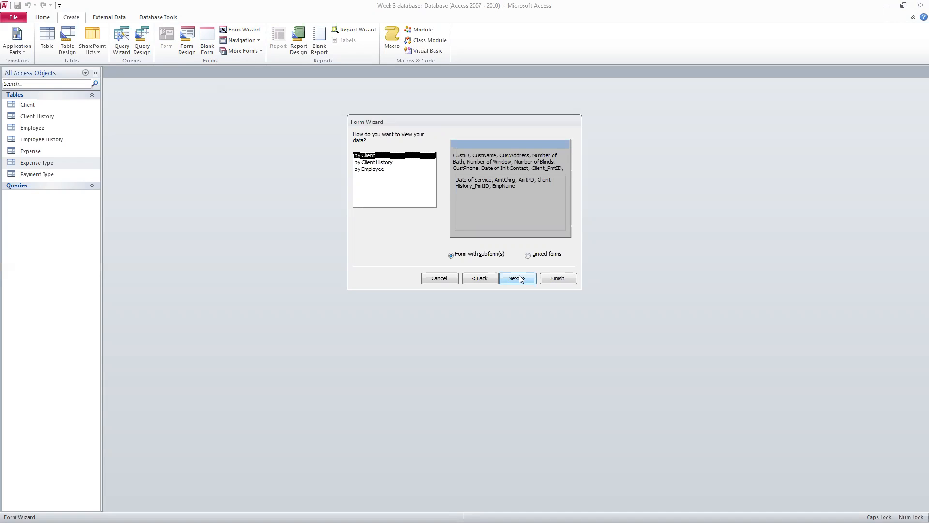
left_click(518, 279)
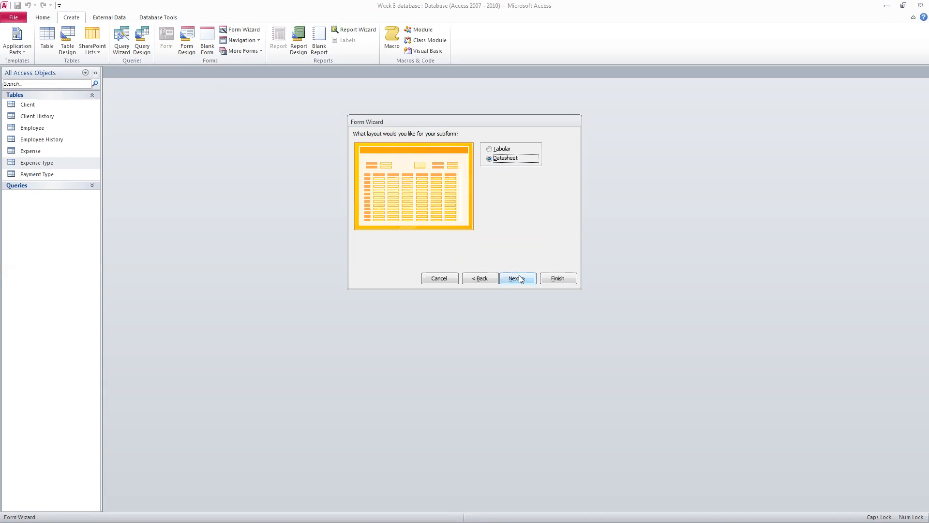
left_click(519, 279)
left_click(492, 278)
left_click(516, 279)
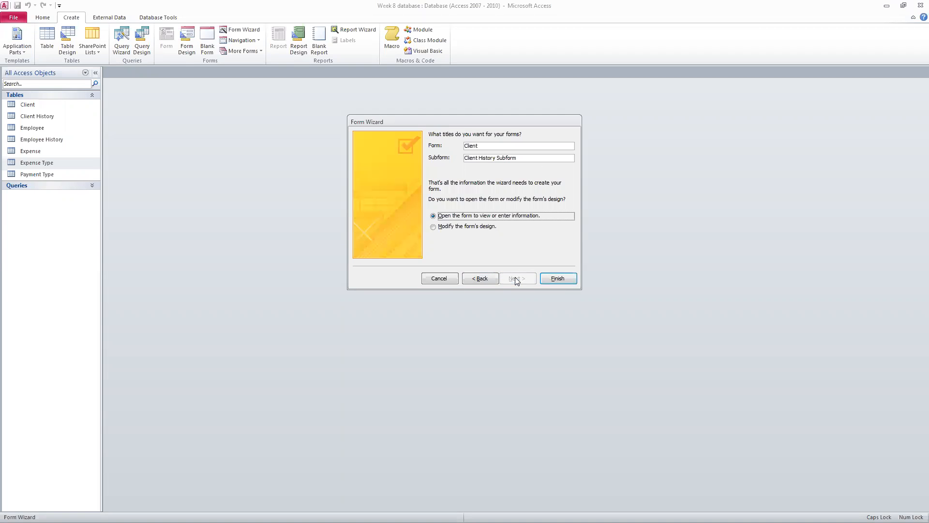
left_click(547, 277)
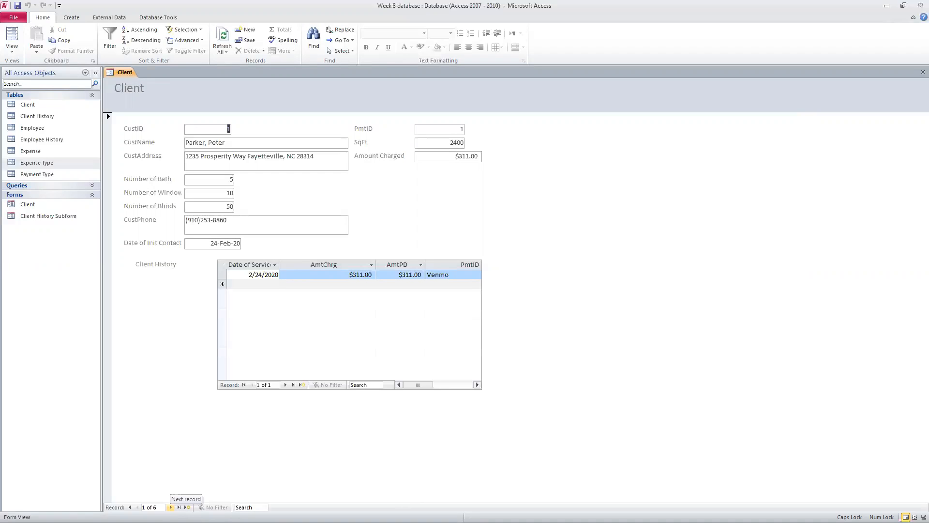
Browse the Client form's records up to the fourth and open the sort and filter options for Date of Service in the subform
left_click(170, 507)
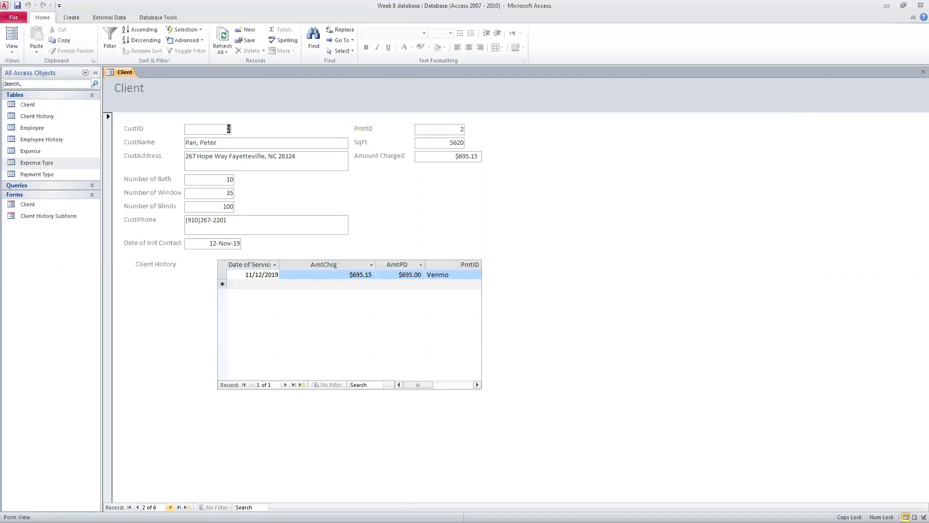
left_click(170, 507)
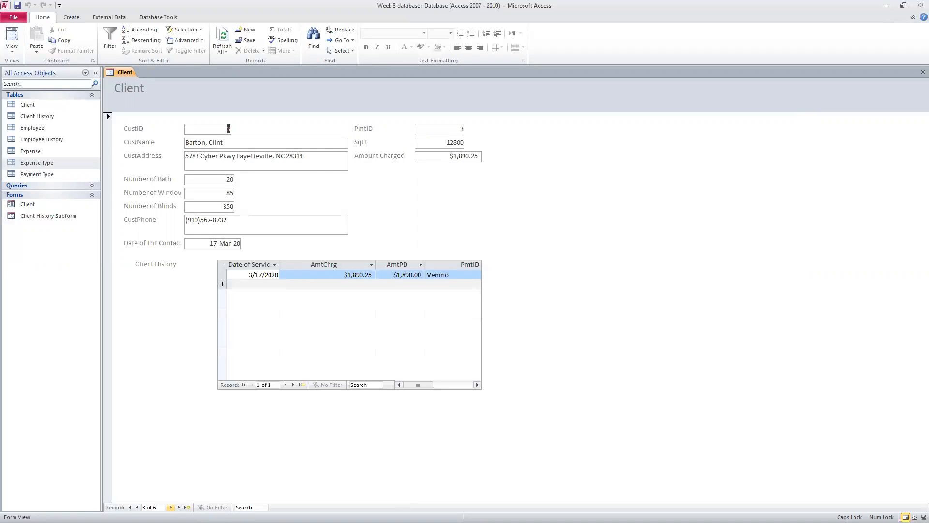
left_click(170, 507)
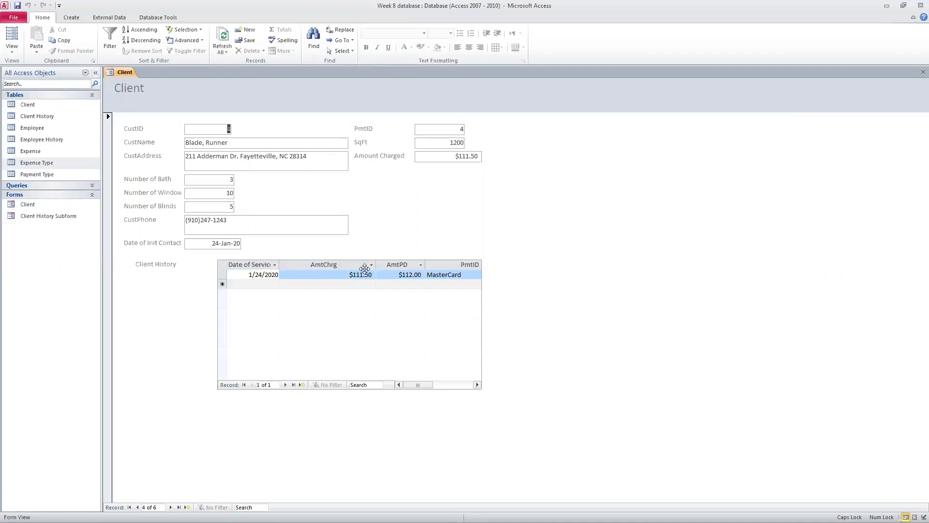
left_click(274, 266)
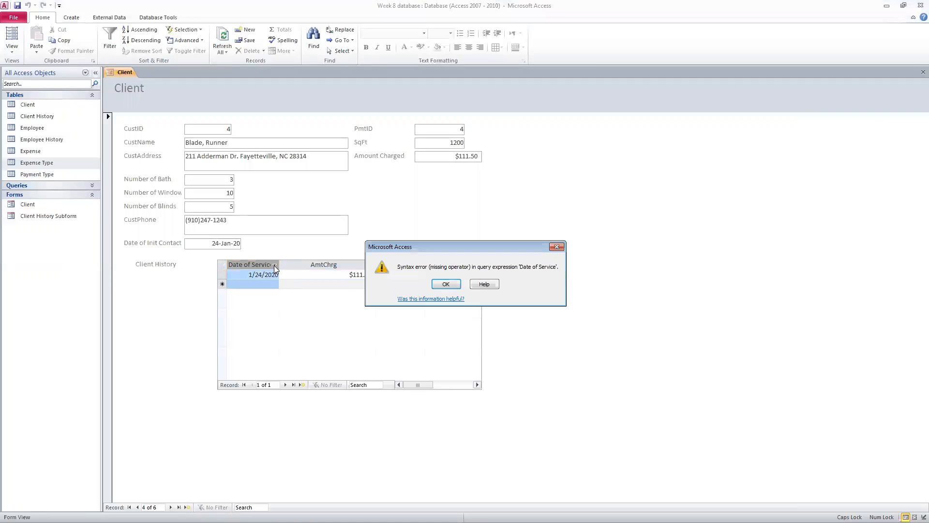
left_click(452, 286)
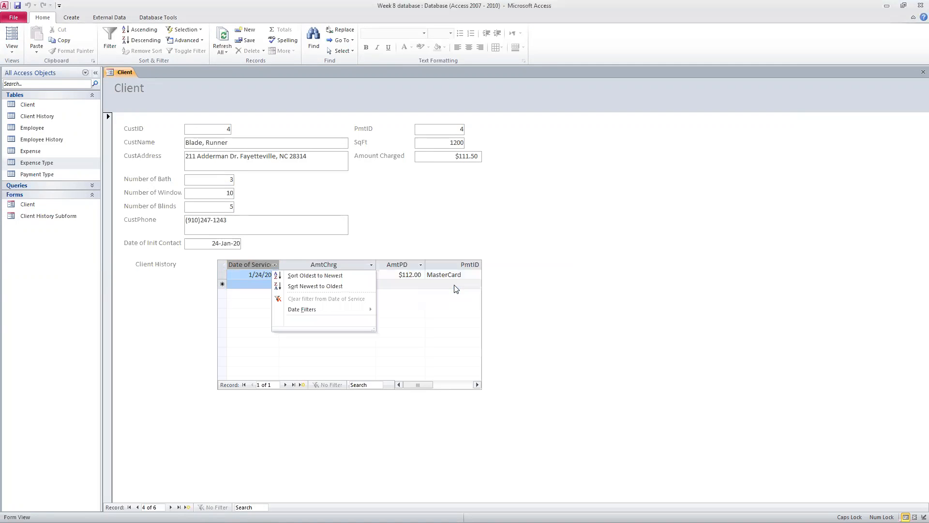
Fit the Date of Service, AmtChrg, AmtPD and PmtID columns of the Client History subform to their contents
left_click(279, 264)
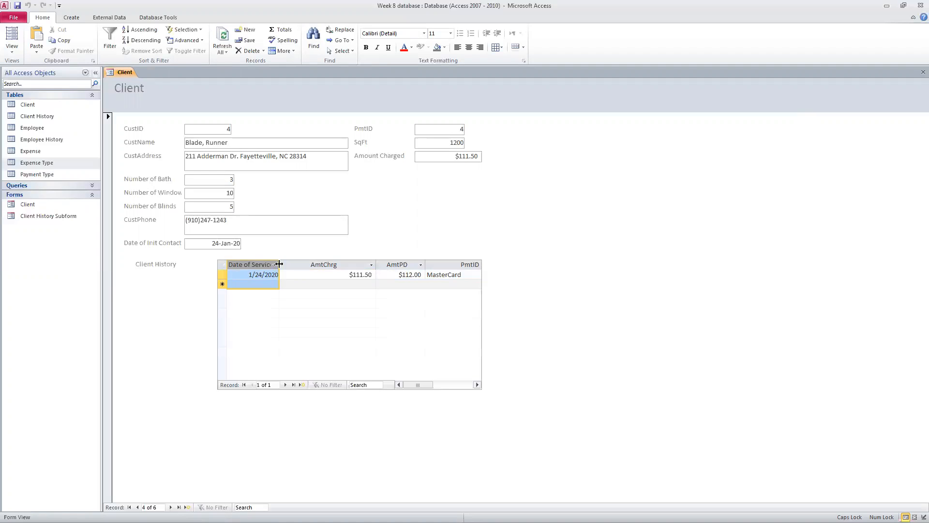
double_click(280, 264)
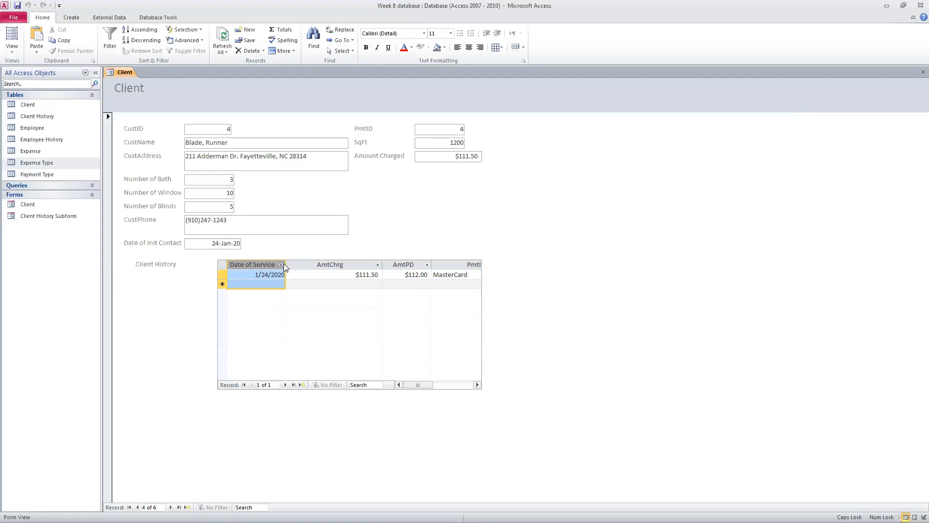
double_click(382, 265)
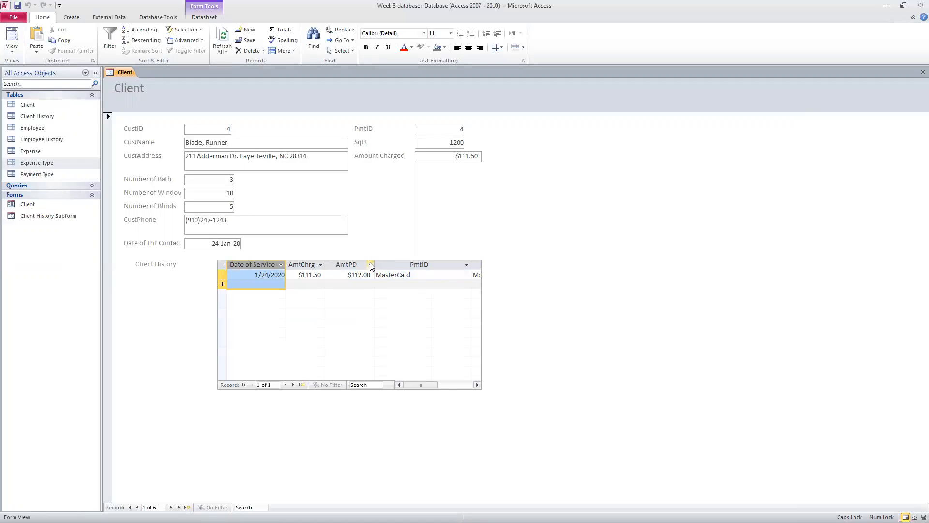
double_click(374, 264)
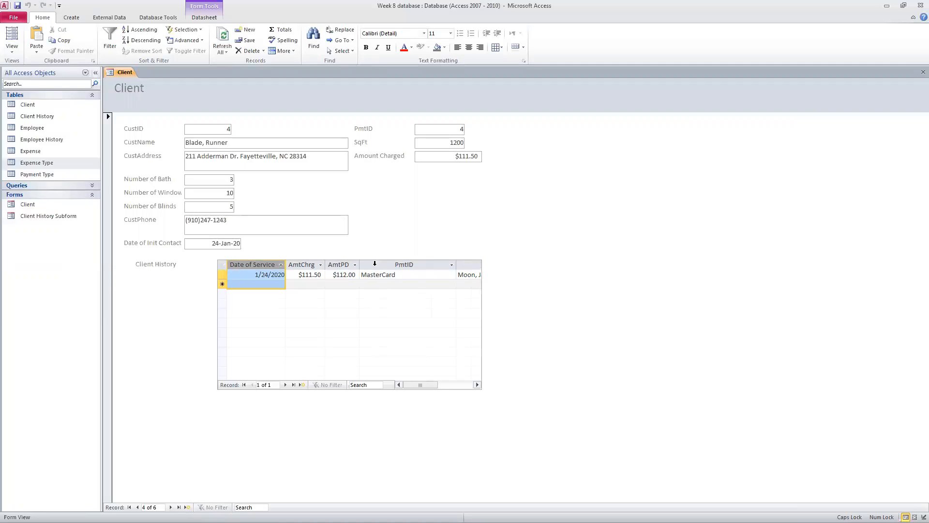
double_click(456, 264)
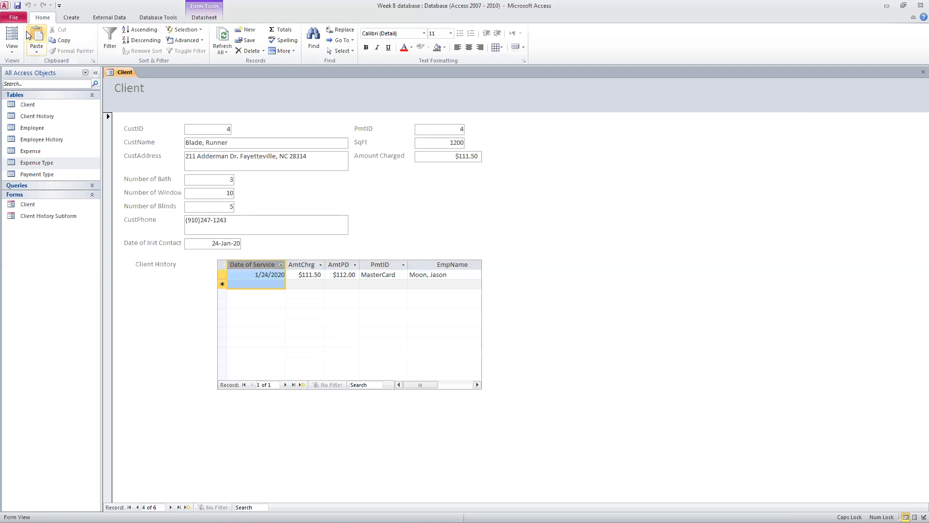
Open the Client form in Design View and widen the form area to about 10 inches
left_click(12, 36)
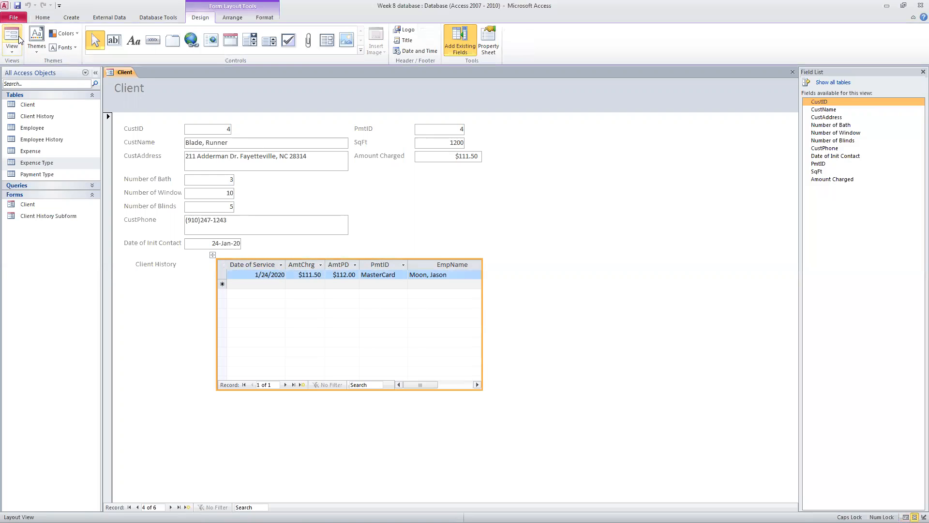
left_click(11, 49)
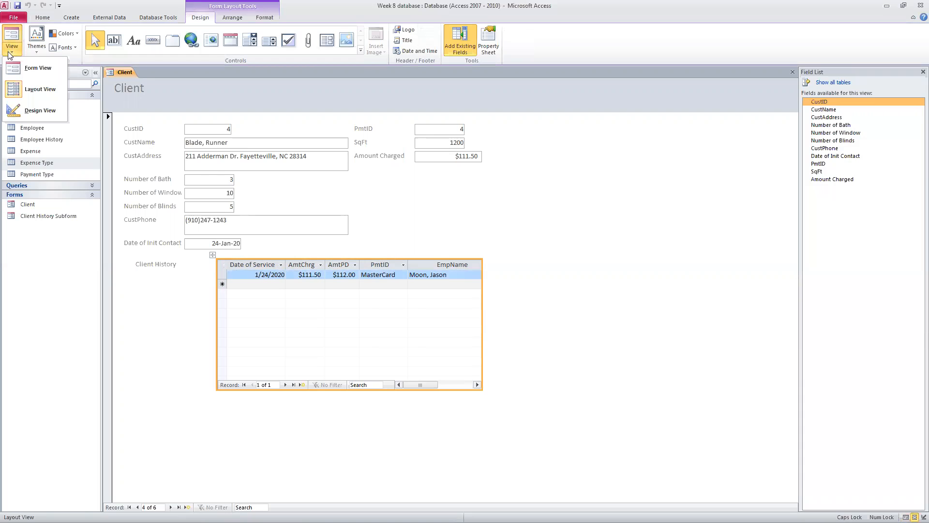
left_click(16, 110)
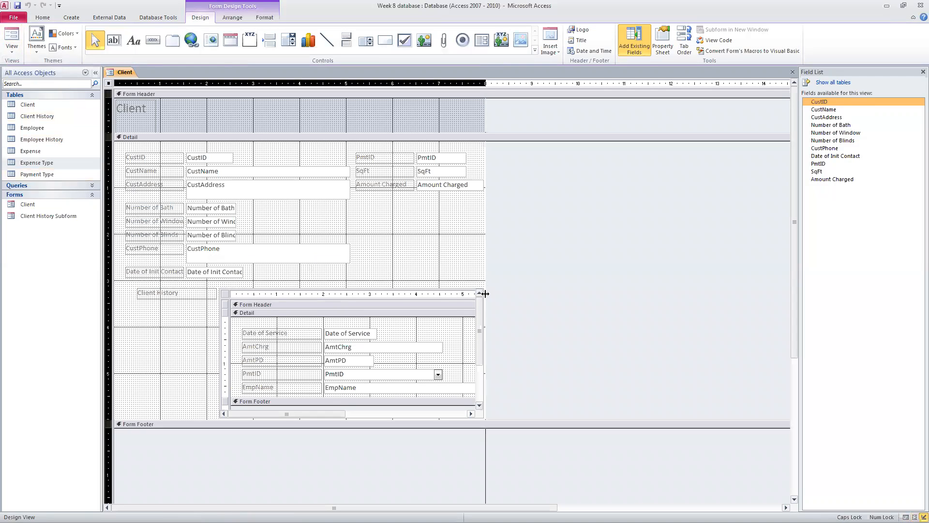
left_click_drag(486, 293, 579, 297)
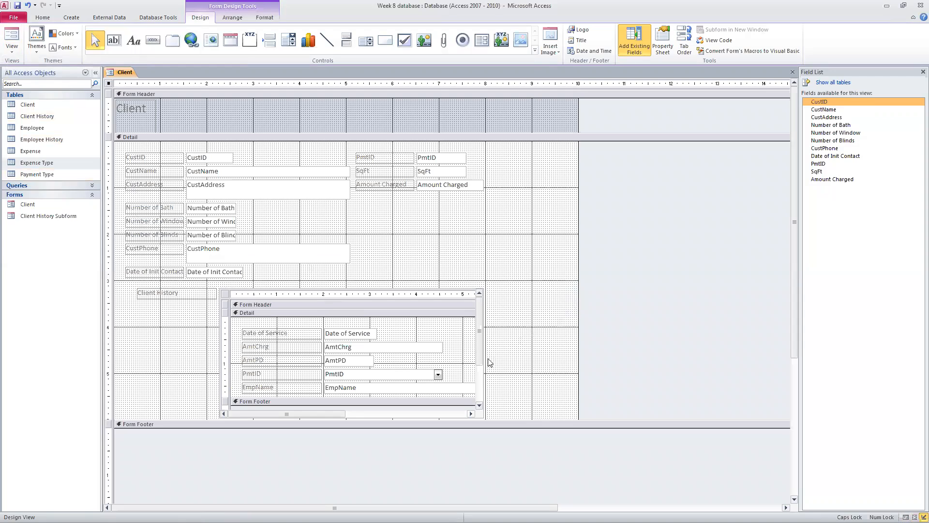
Widen the Client History subform so its outer edge reaches about the 9.7-inch mark on the form
left_click(484, 414)
left_click(484, 413)
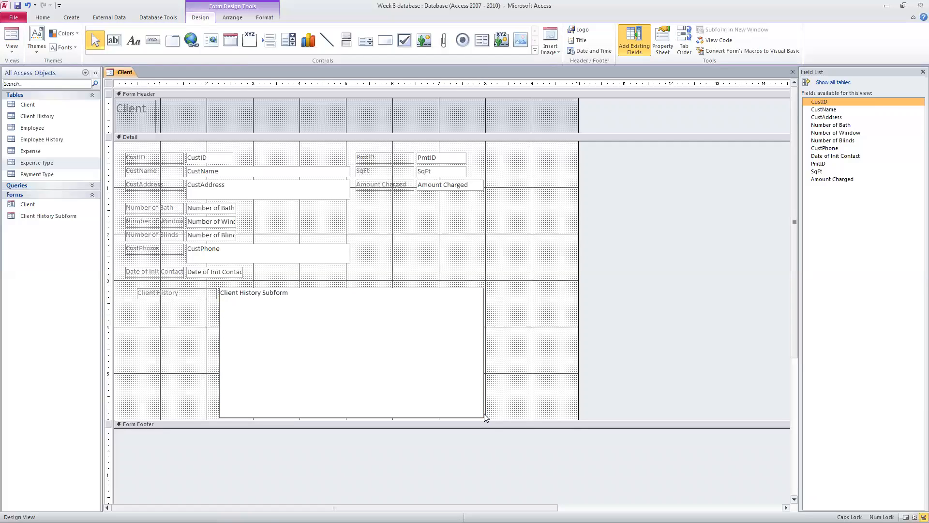
left_click(484, 414)
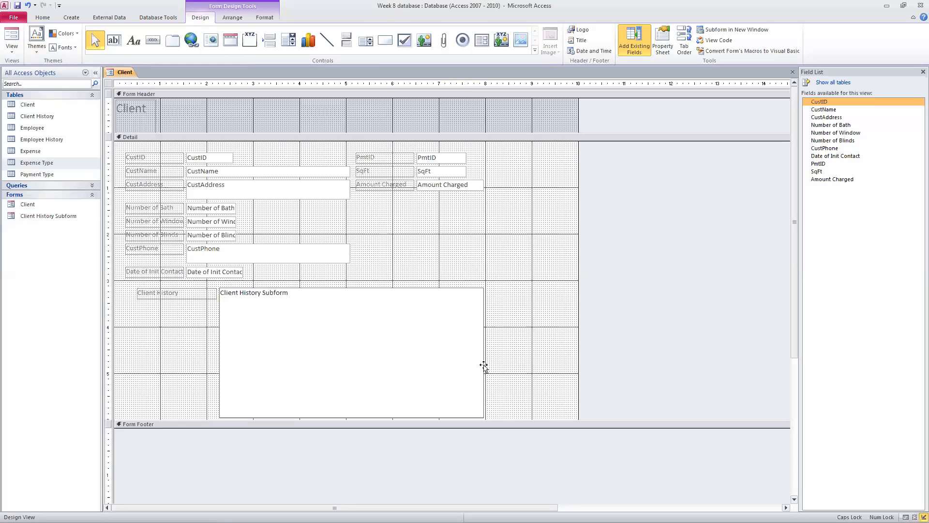
left_click_drag(484, 366, 563, 358)
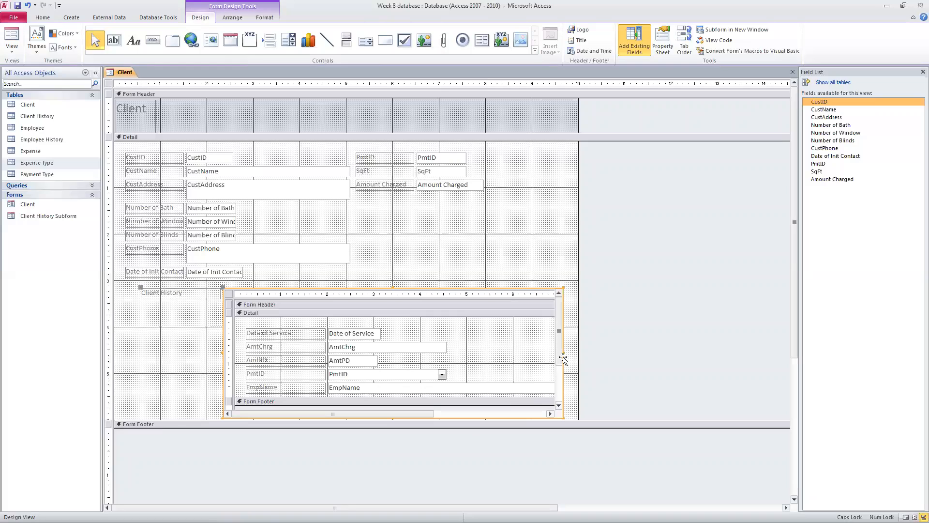
Return the Client form to Form View and fit the subform's AmtChrg, PmtID and EmpName columns to their contents
left_click(11, 38)
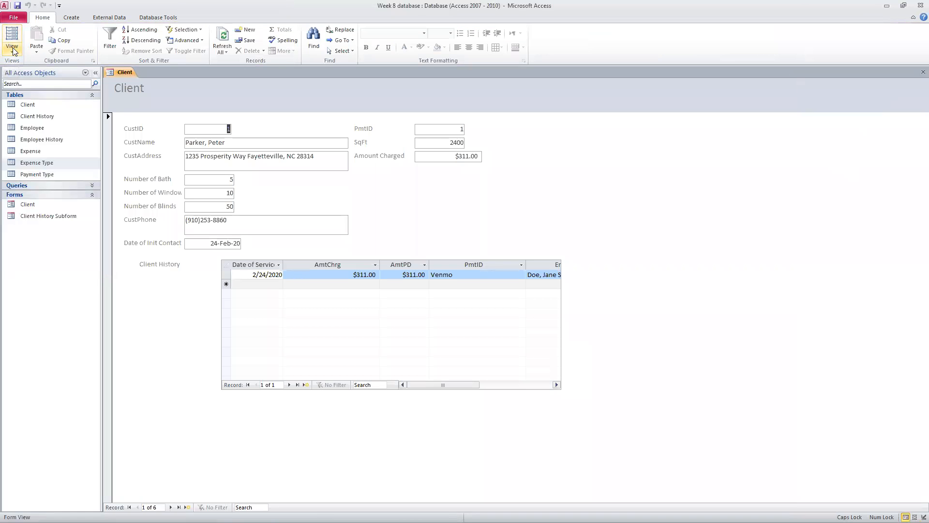
double_click(380, 264)
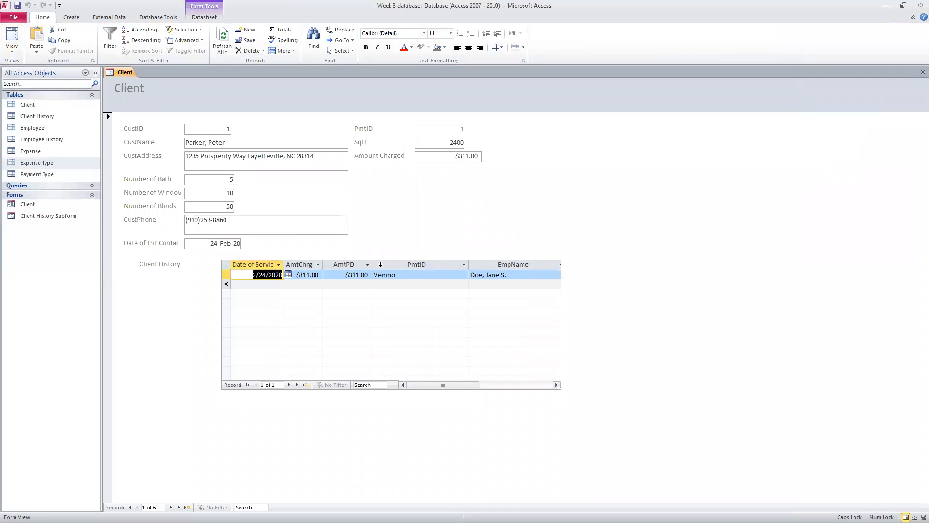
double_click(468, 265)
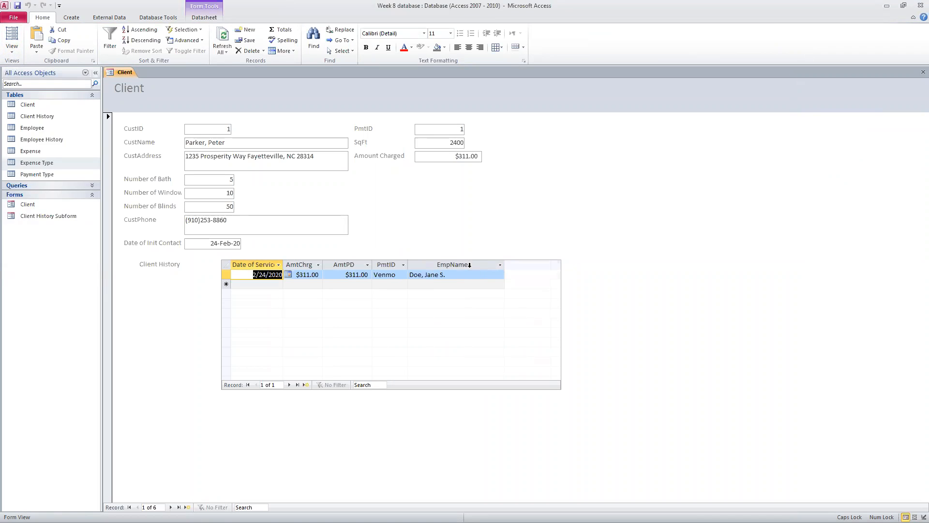
double_click(504, 264)
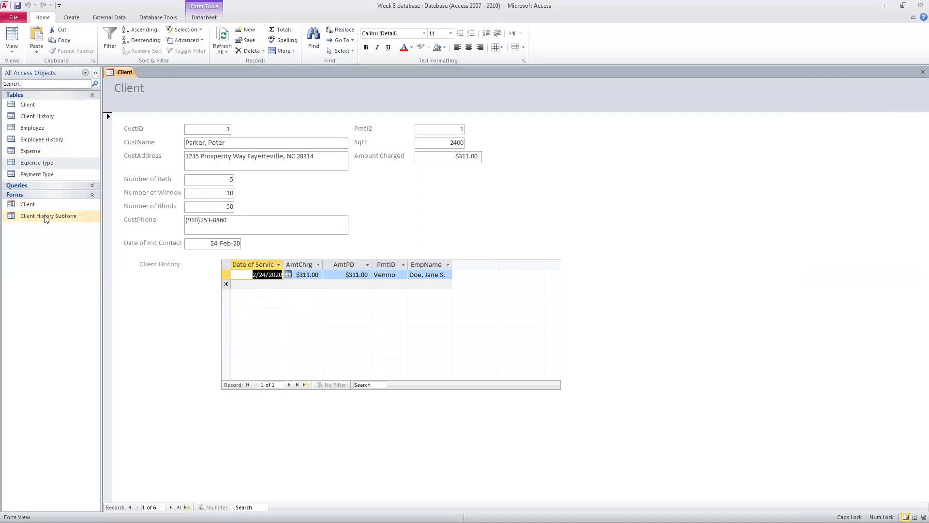
Expand the Queries group, open the Expense table and start a new query with the Simple Query Wizard
left_click(90, 188)
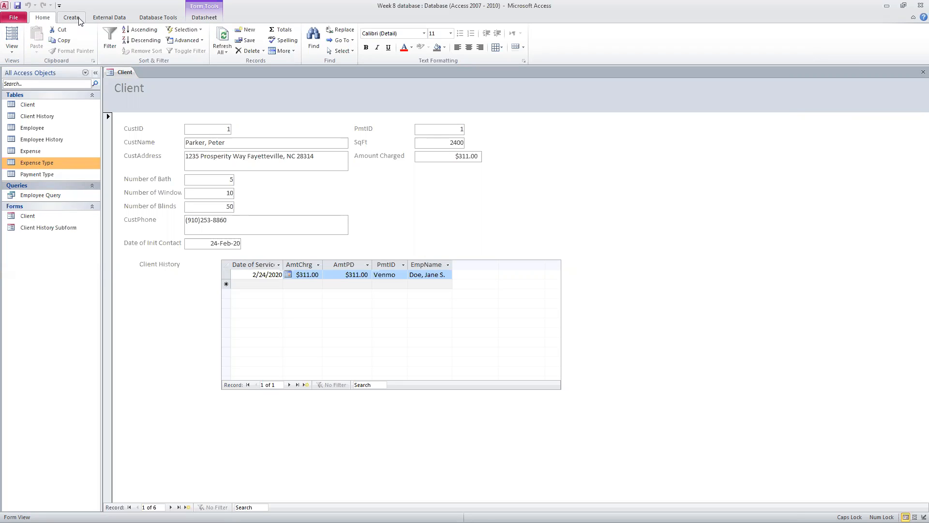
double_click(30, 151)
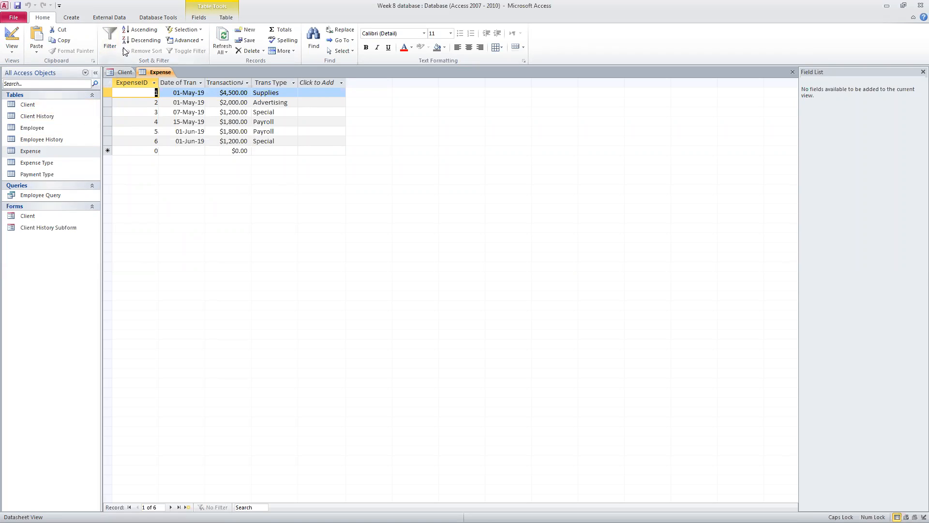
left_click(82, 19)
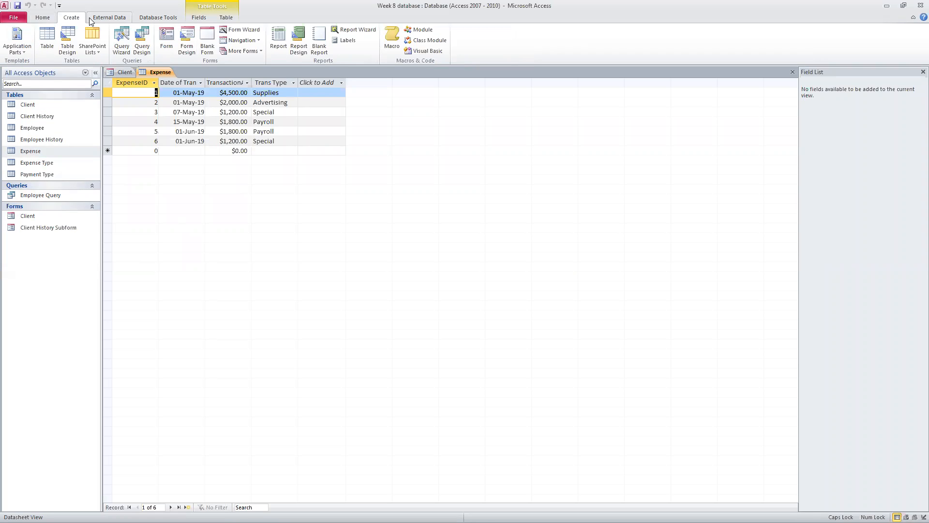
left_click(121, 32)
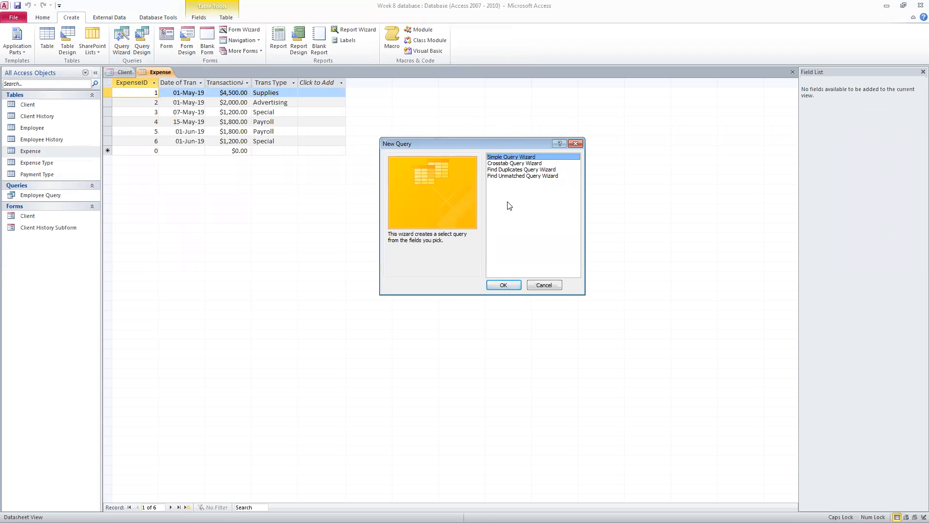
left_click(505, 283)
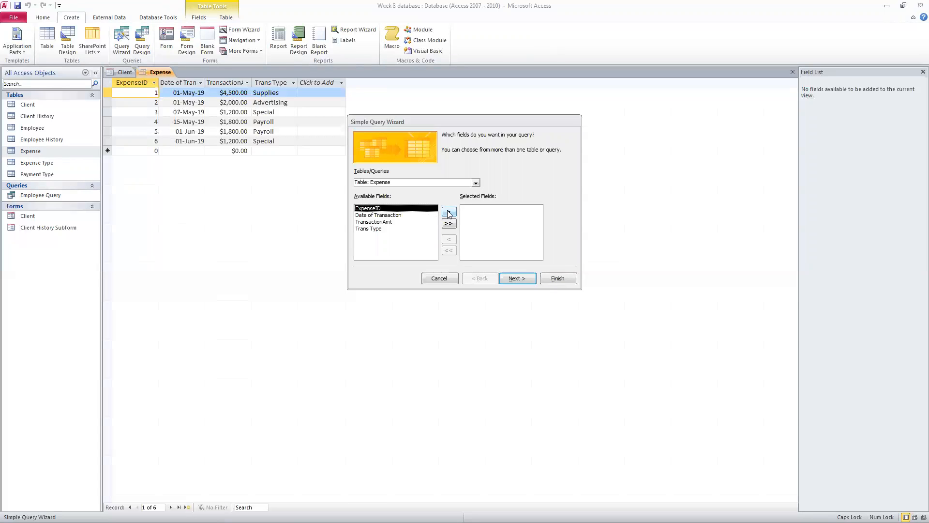
Add ExpenseID from the Expense table and Expense Type from the Expense Type table to the query
left_click(448, 213)
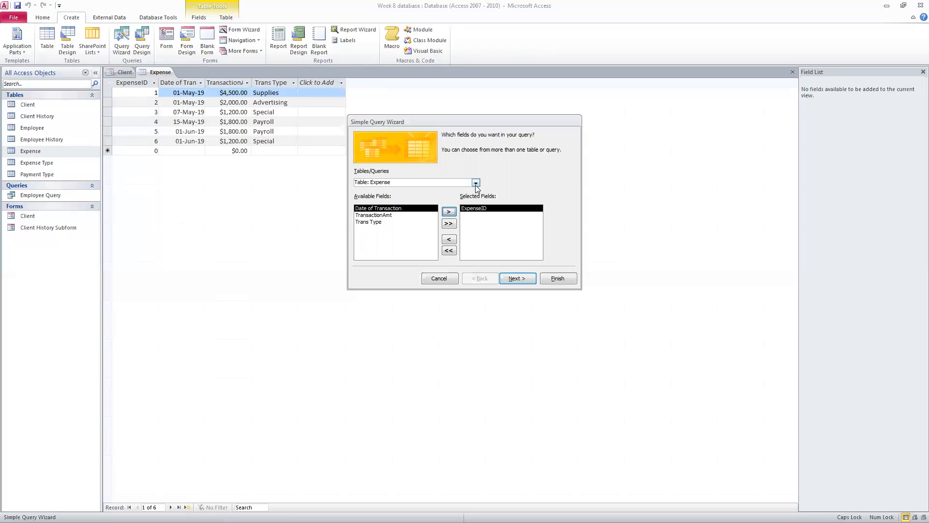
left_click(475, 183)
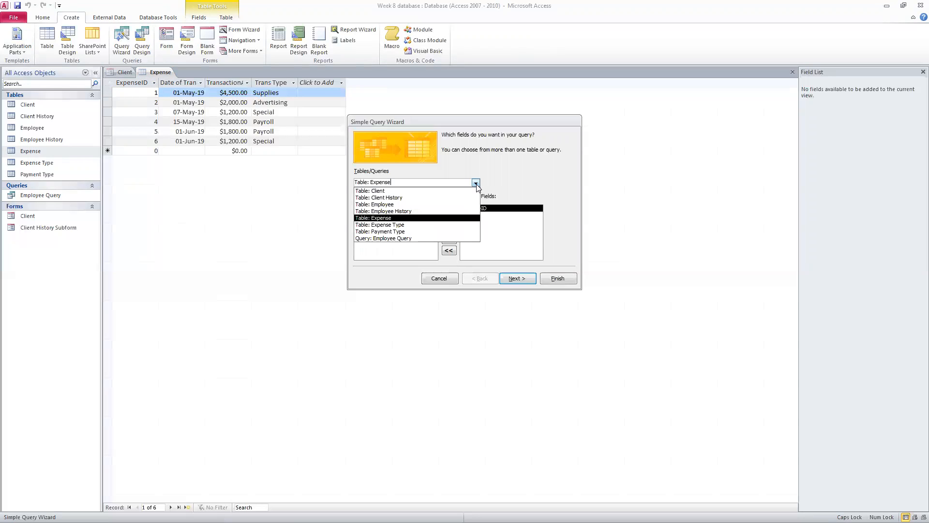
left_click(430, 224)
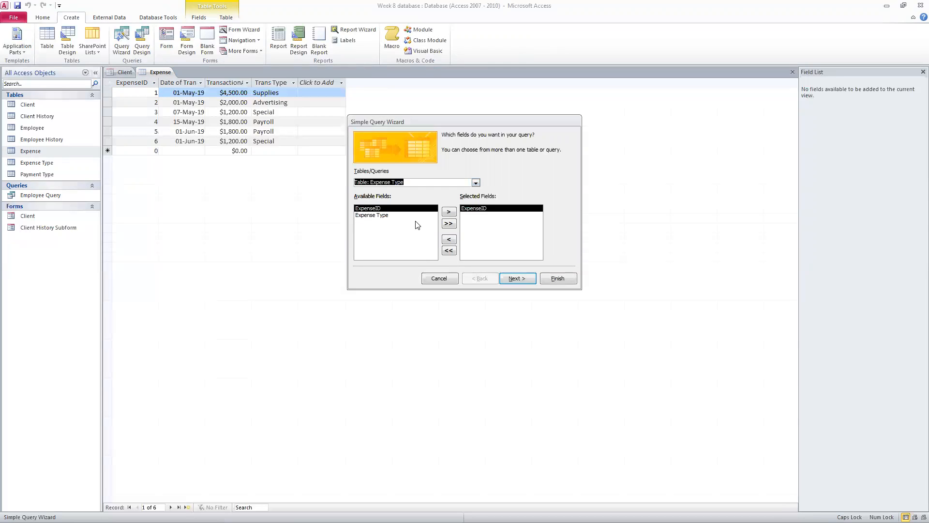
left_click(412, 216)
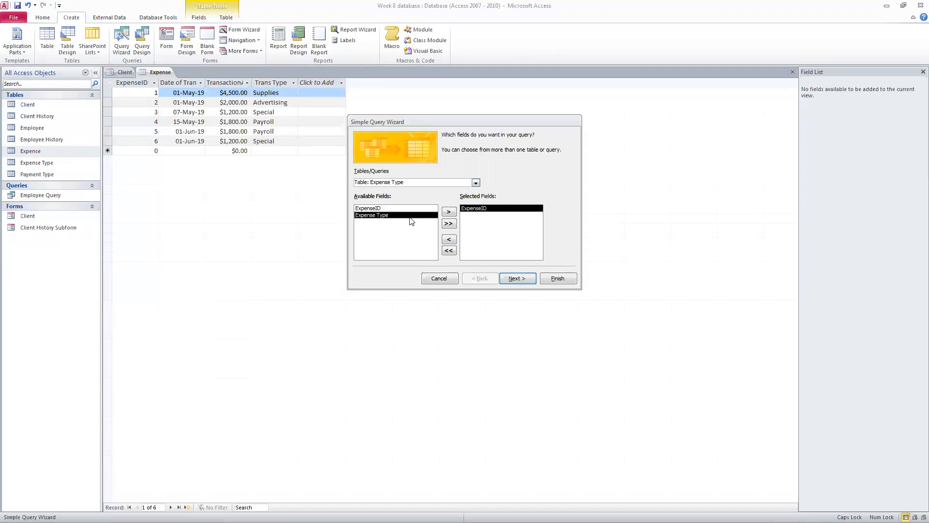
left_click(449, 212)
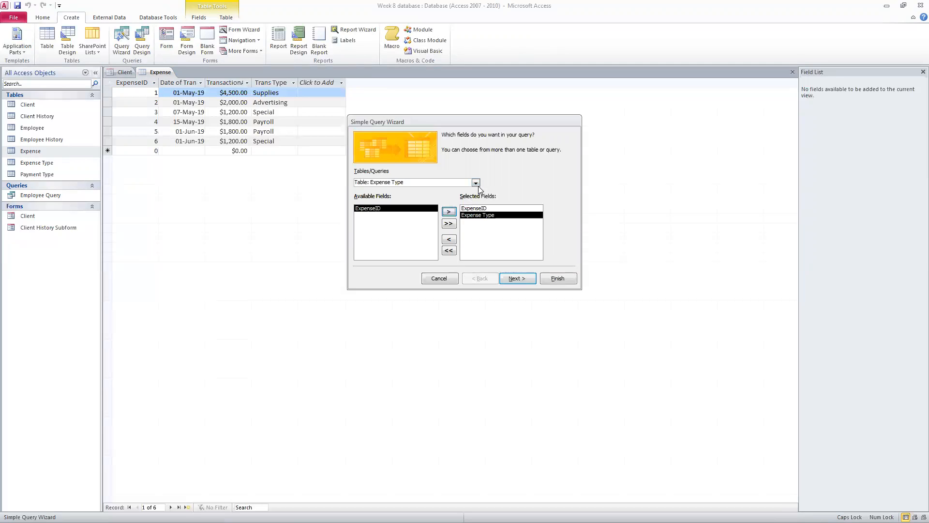
Add the remaining Expense table fields, Date of Transaction, TransactionAmt and Trans Type, to the query
left_click(476, 182)
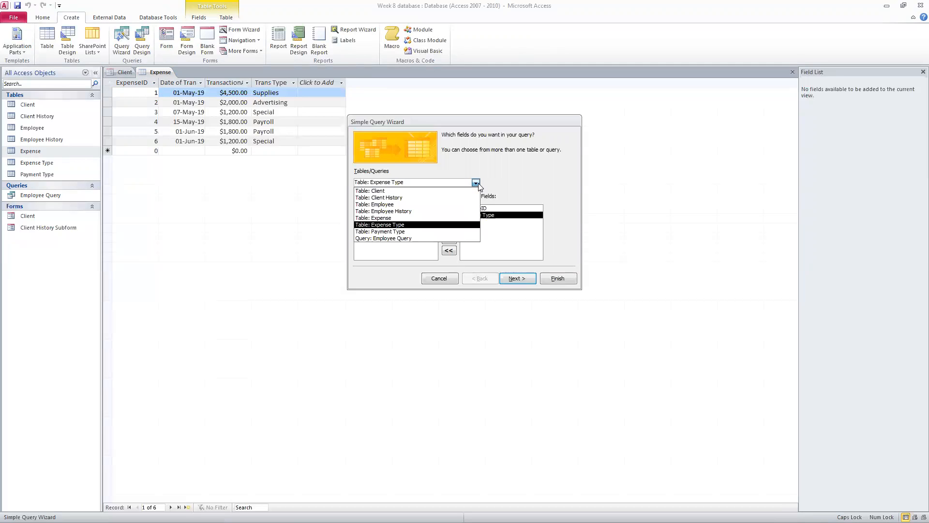
left_click(441, 218)
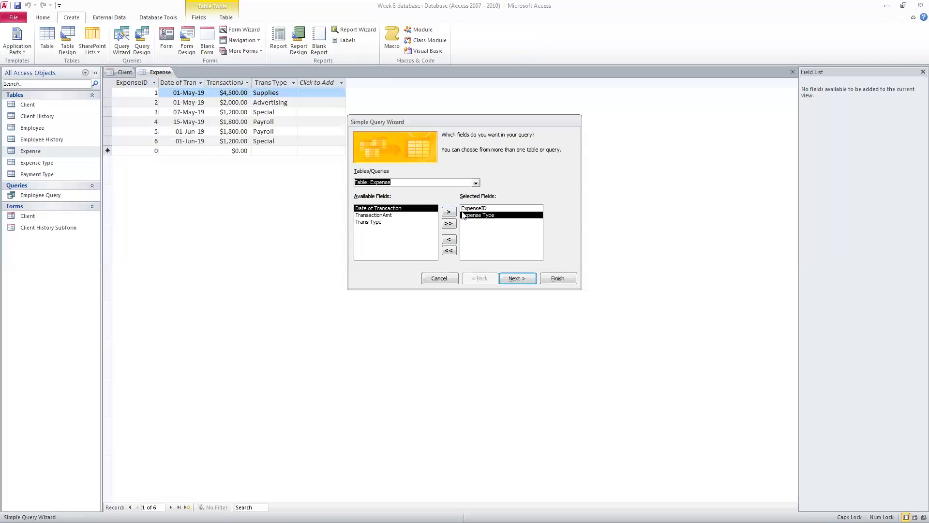
left_click(452, 223)
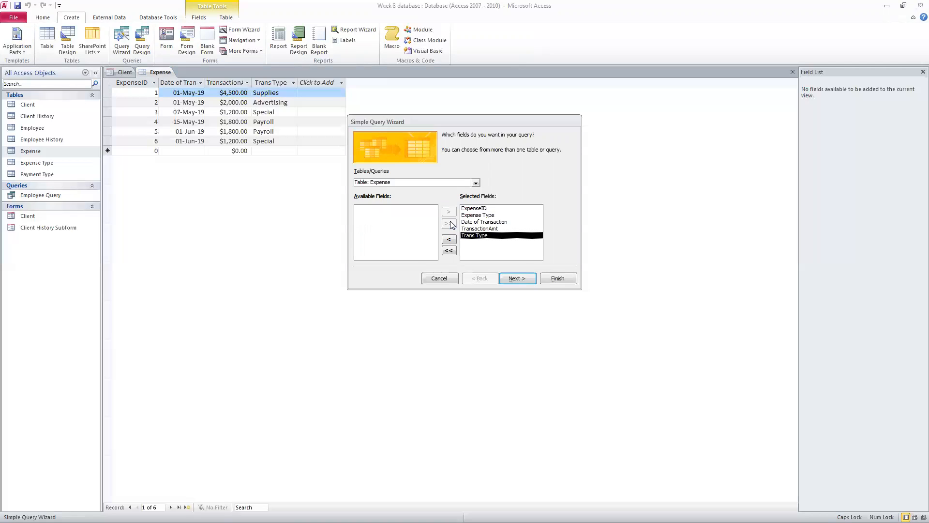
Finish the wizard as a Detail query titled Expense Query and open it to view information
left_click(512, 280)
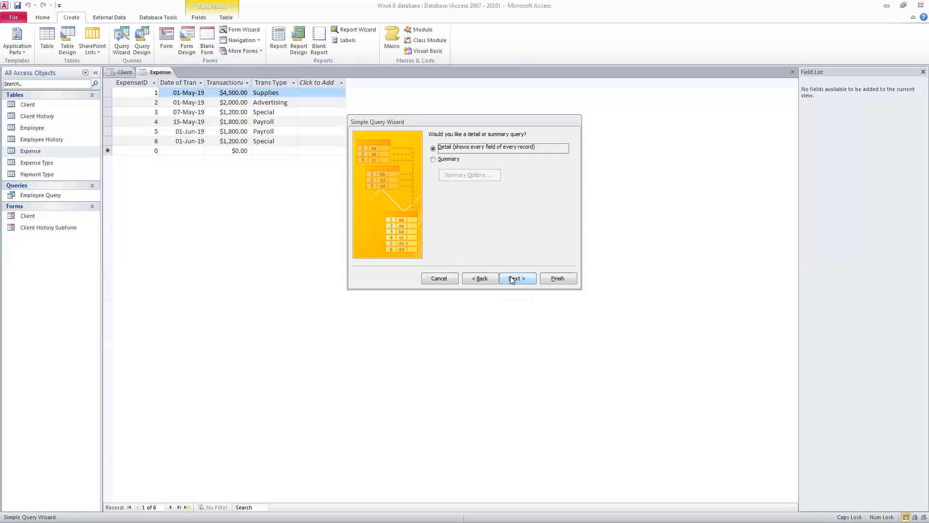
left_click(512, 280)
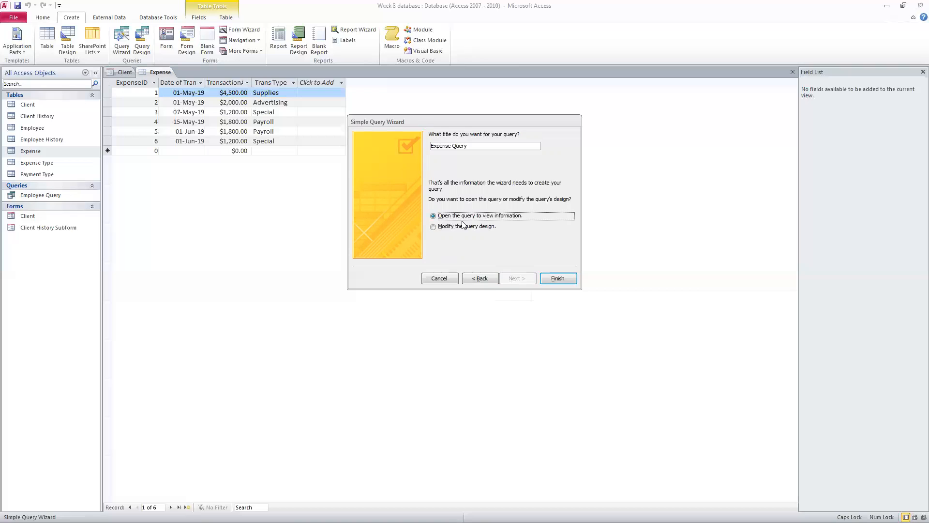
left_click(556, 279)
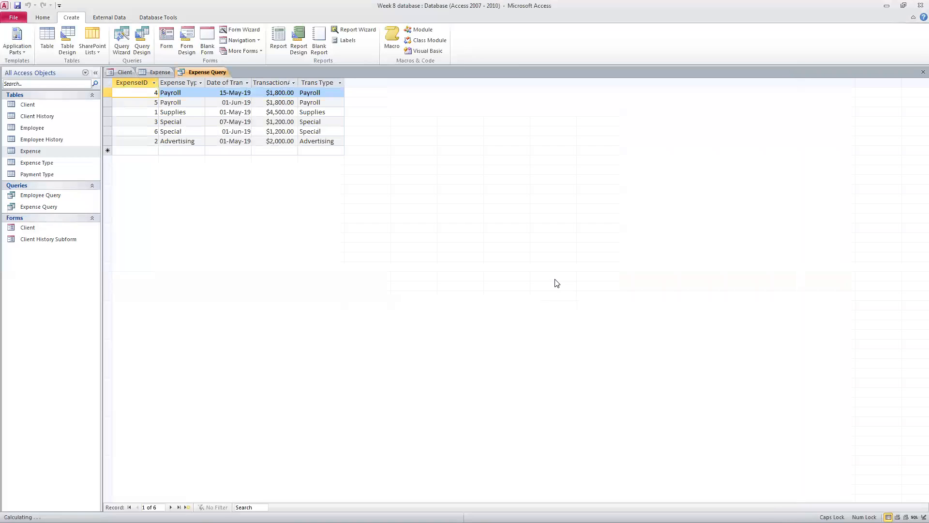
Switch Expense Query to Design View
left_click(59, 207)
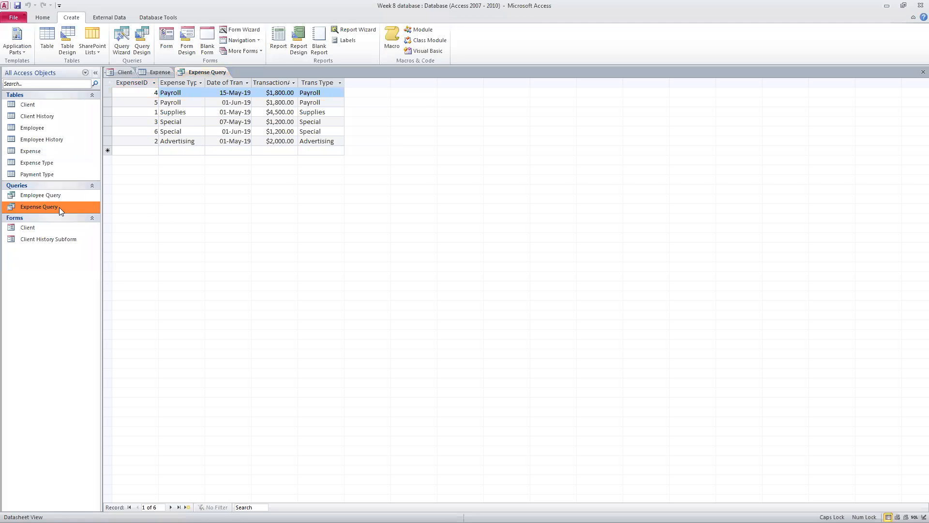
left_click(37, 19)
left_click(15, 49)
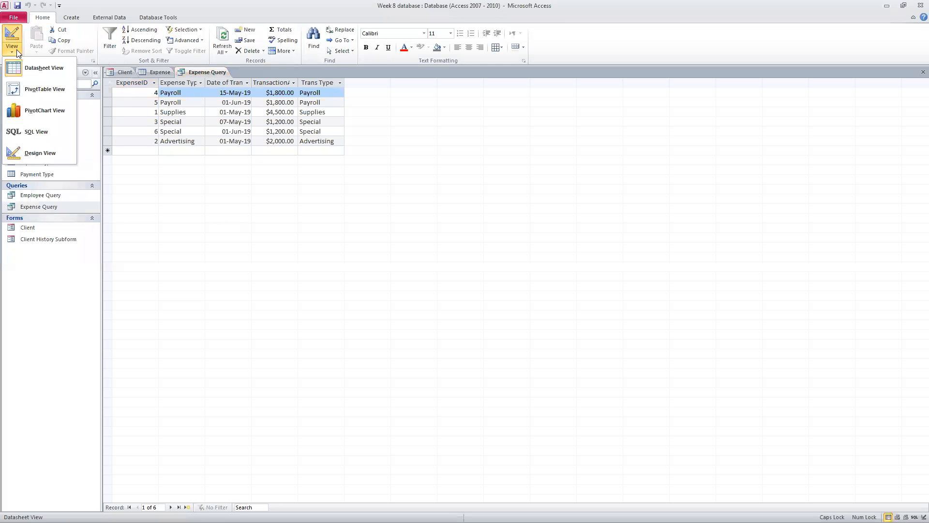
left_click(30, 153)
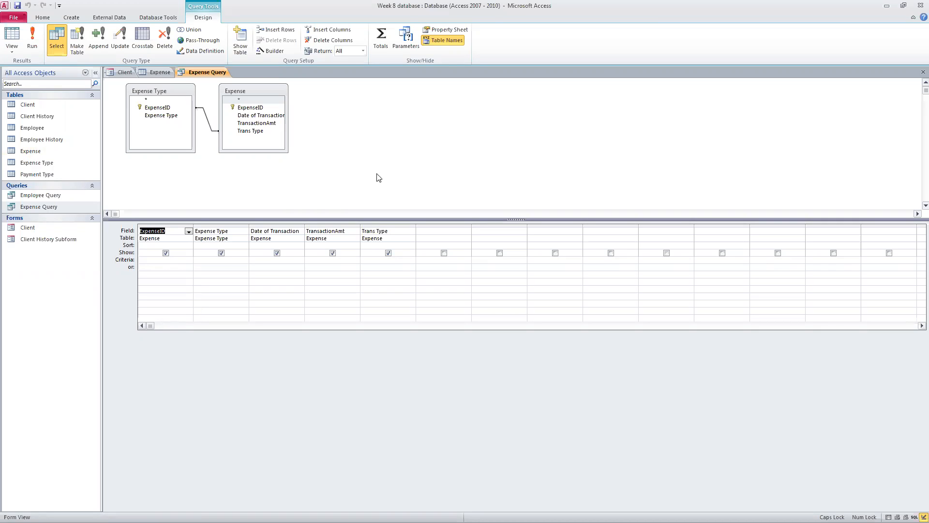
Enter [ENTER CATEGORY] as the parameter criterion for the Expense Type field
left_click(222, 260)
type("+")
key("BackSpace")
type("=")
key("BackSpace")
type("NETER CA")
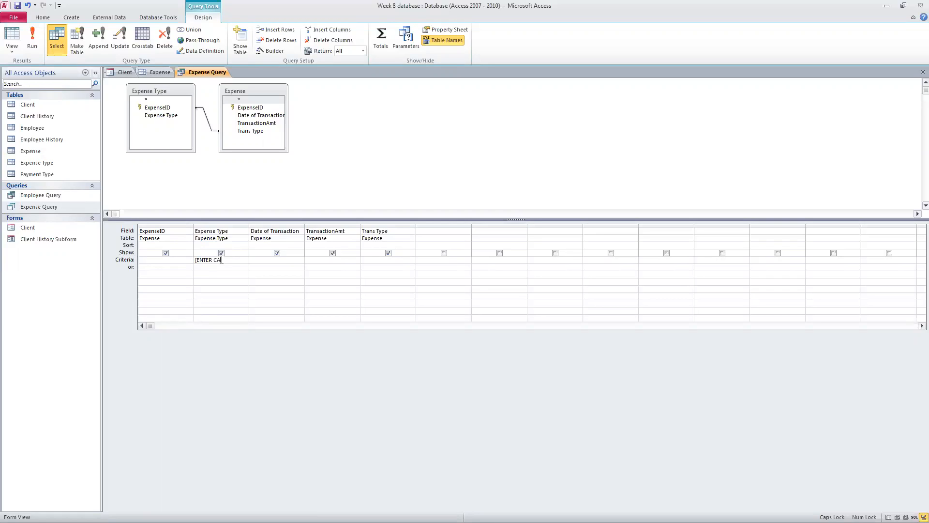
type("TEGORY")
Set the Date of Transaction criterion to >=[ENTER START DATE]
type("<")
type(">")
type("[ENTER START")
type(" DATE")
type(",")
key("Up")
key("End")
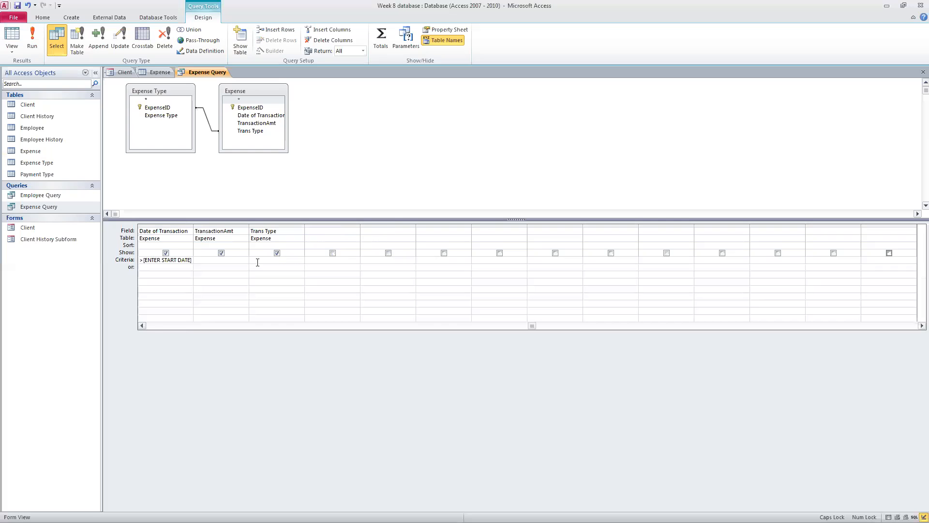
key("Left")
key("Left")
key("Left")
left_click(451, 326)
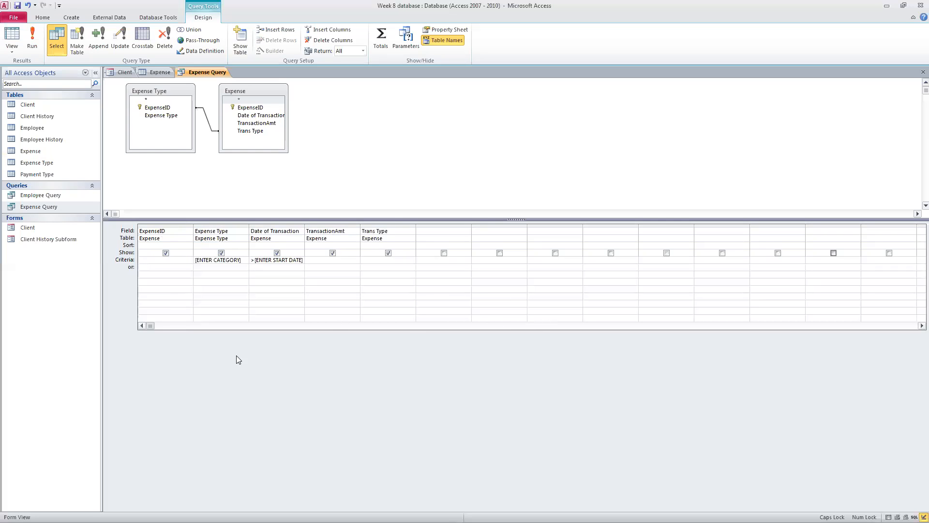
left_click(253, 260)
type(">=")
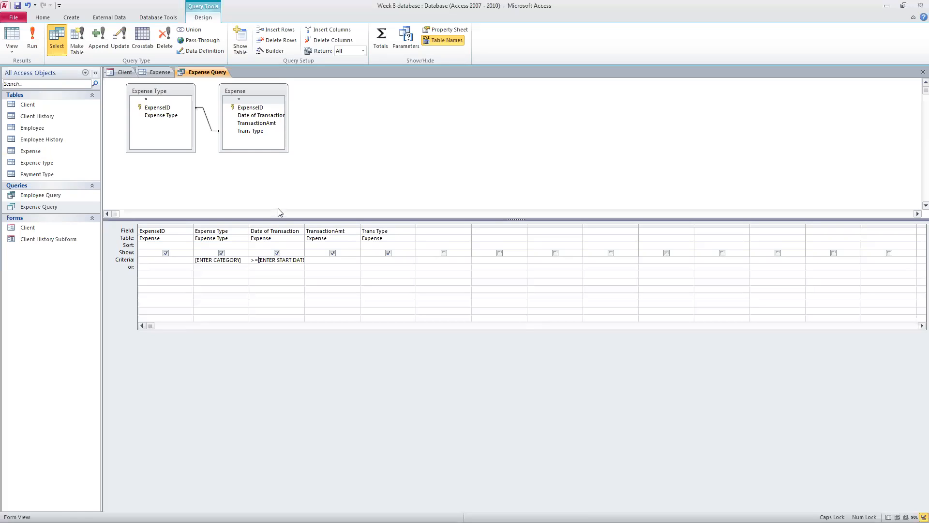
Add Date of Transaction to the query grid a second time with the criterion <=[ENTER END DATE]
double_click(261, 115)
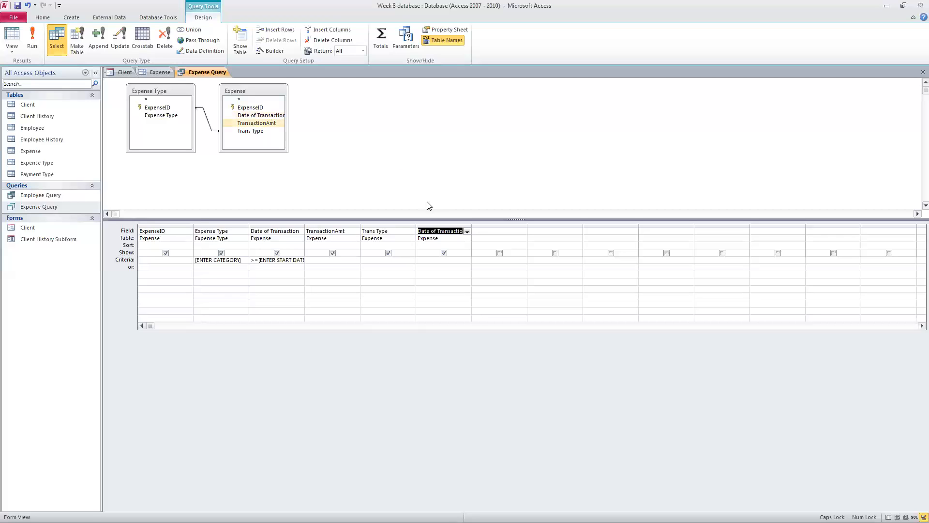
left_click(431, 260)
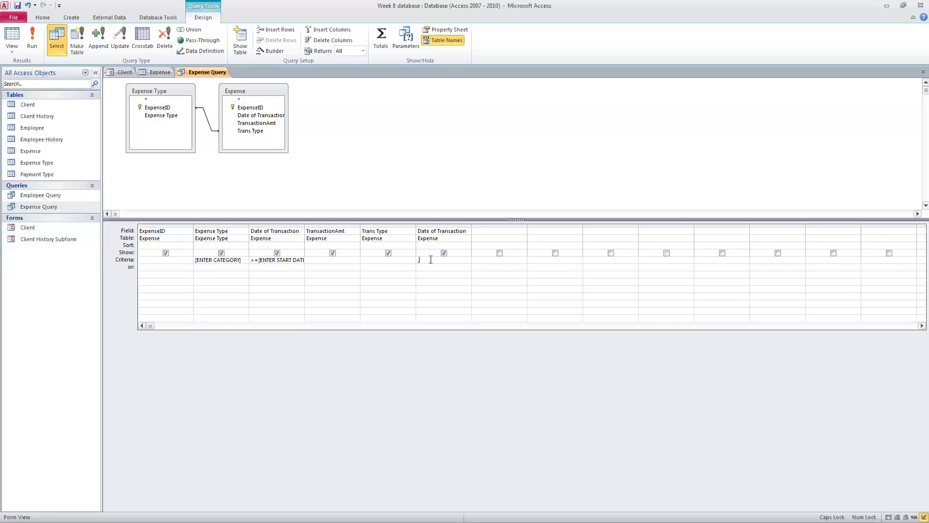
type(",=")
type(">")
key("BackSpace")
type("<=[")
type("ENTER END DATE")
Run the query for the Payroll category with start date 07/01/2020 and end date 07/31/20
left_click(33, 40)
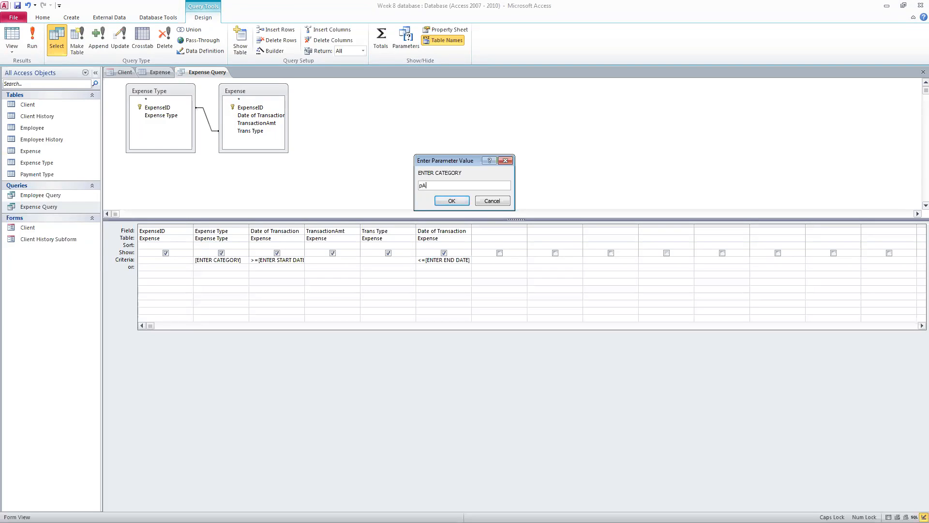
key("BackSpace")
key("BackSpace")
type("PAYRO")
left_click(450, 202)
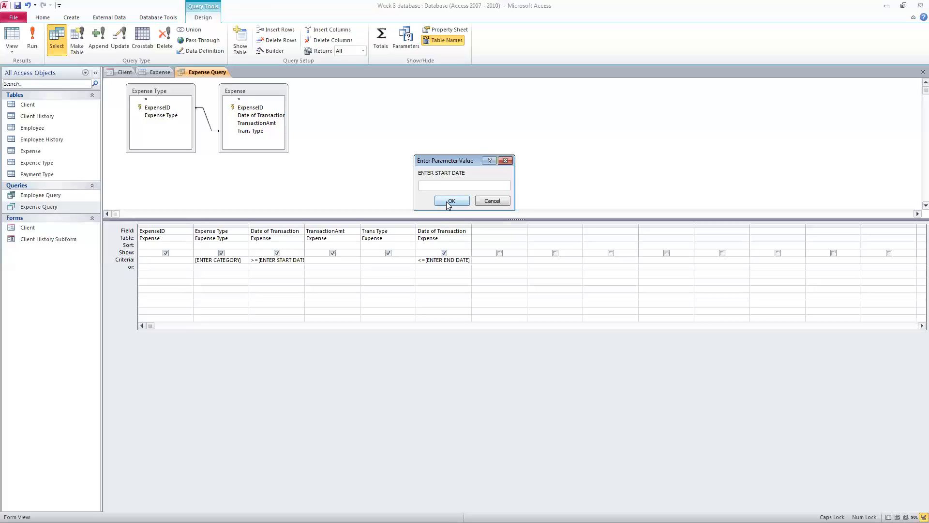
type("07/01/2020")
left_click(456, 201)
type("07/31/20")
left_click(451, 201)
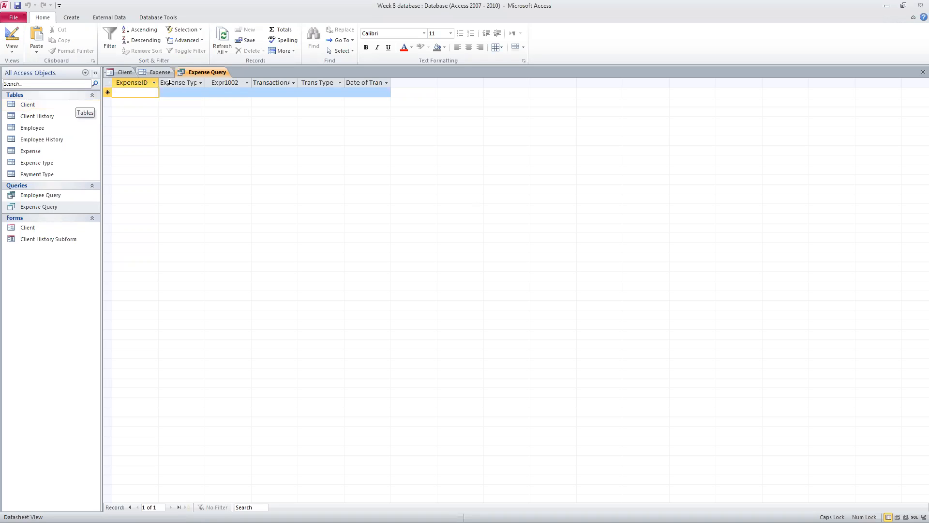
Return to Design View and rerun the query with Payroll as the category
left_click(11, 47)
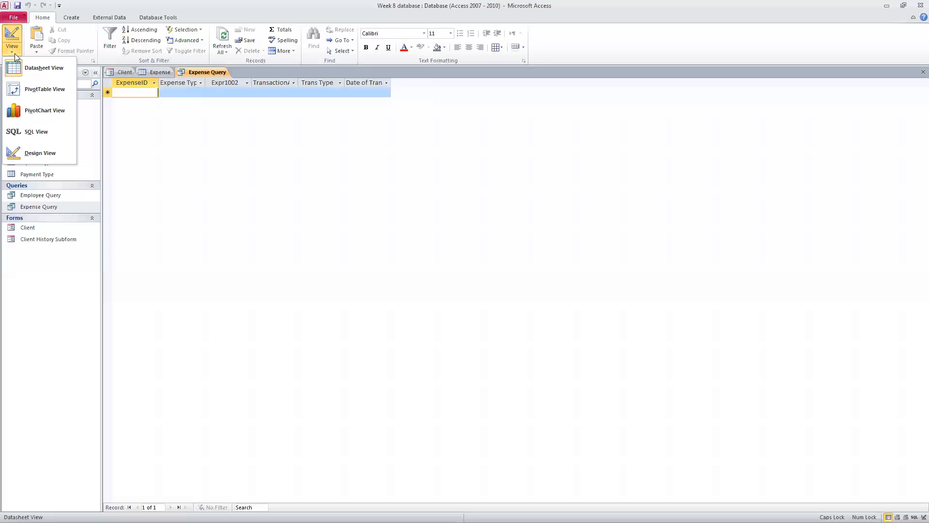
left_click(31, 154)
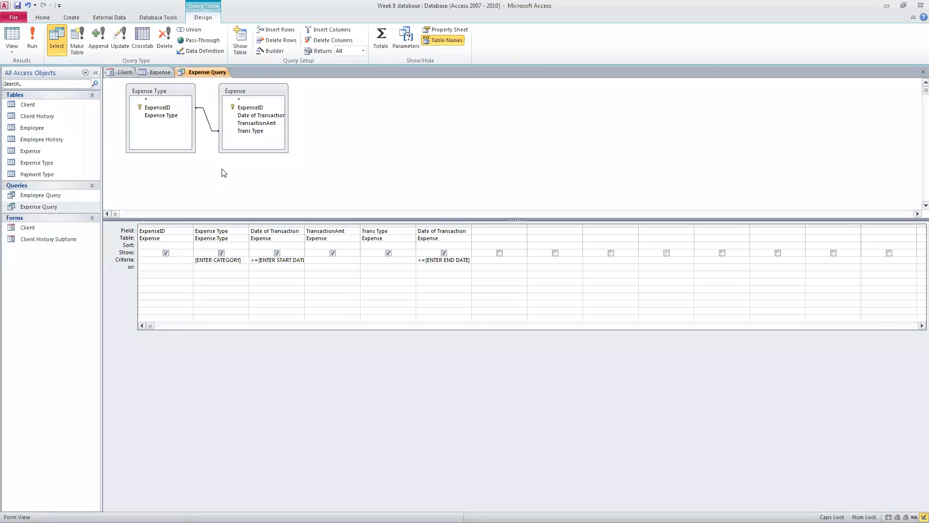
left_click(34, 43)
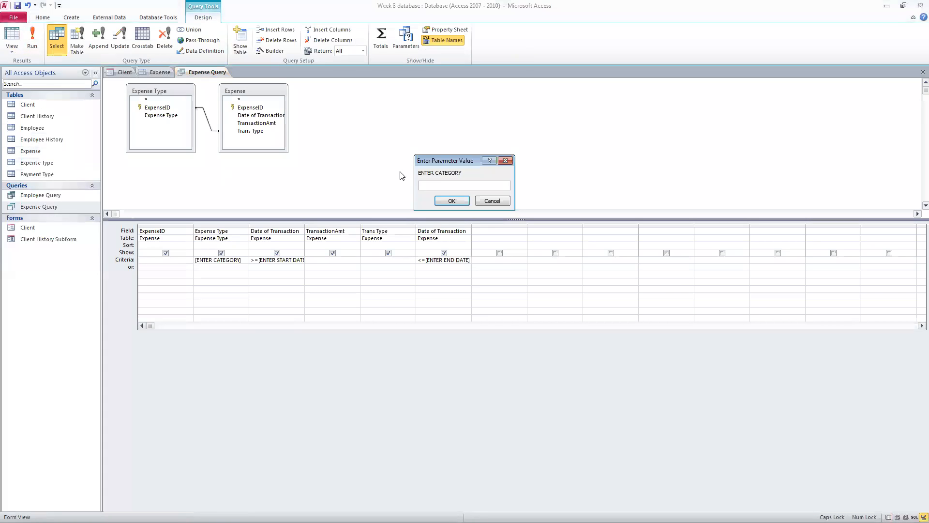
type("PAYROO")
key("BackSpace")
key("Return")
Supply 5/01/19 as the start date and 05/31/19 as the end date to display the query results
type("01")
key("BackSpace")
key("BackSpace")
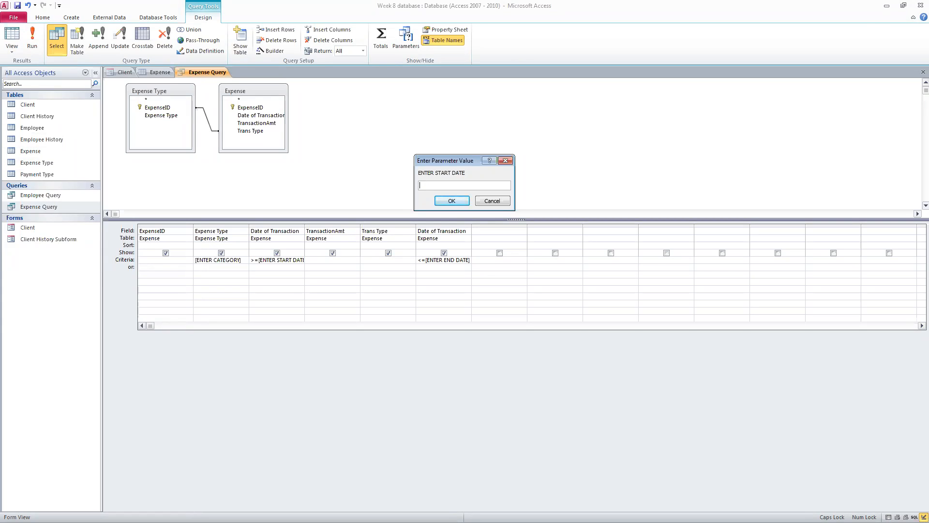
type("5/-1/")
key("BackSpace")
key("BackSpace")
key("BackSpace")
key("BackSpace")
type("01")
type("/19")
left_click(448, 201)
type("05/31/19")
left_click(458, 207)
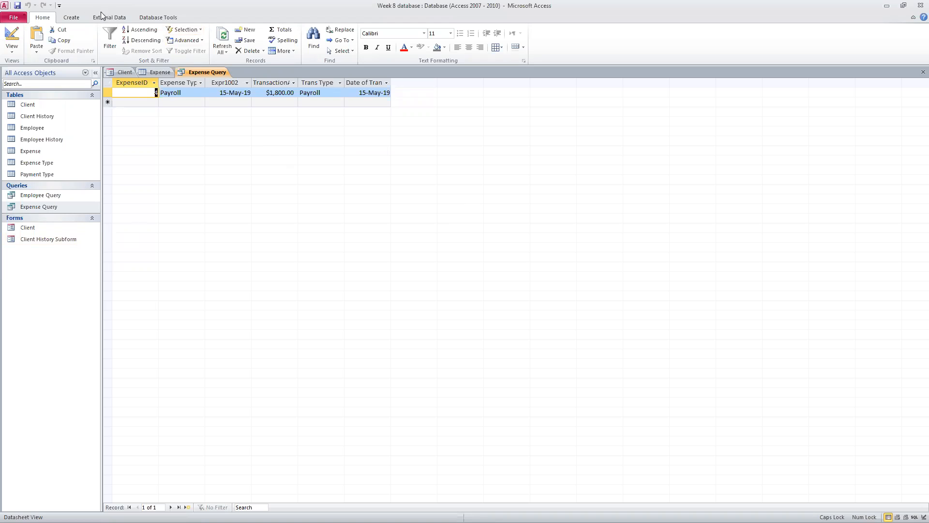
Start a new report with the Report Wizard, saving Expense Query first
left_click(73, 18)
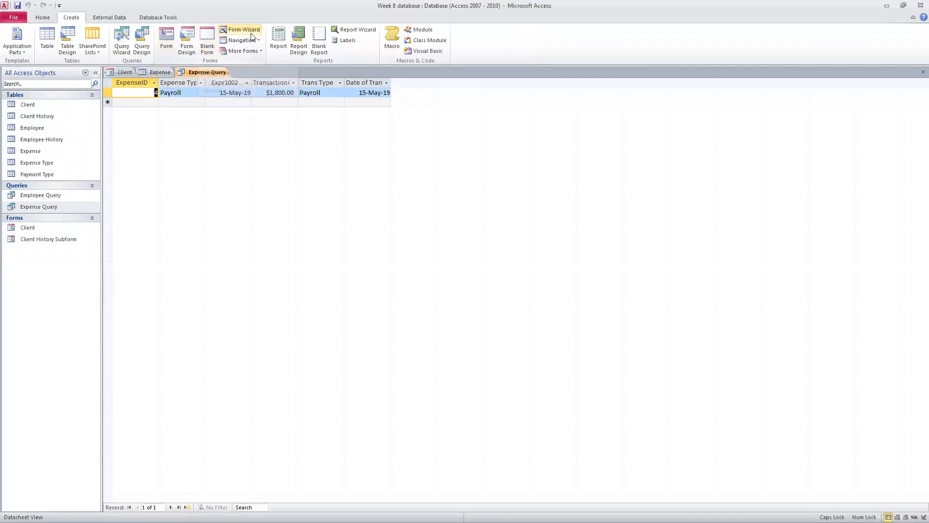
left_click(350, 33)
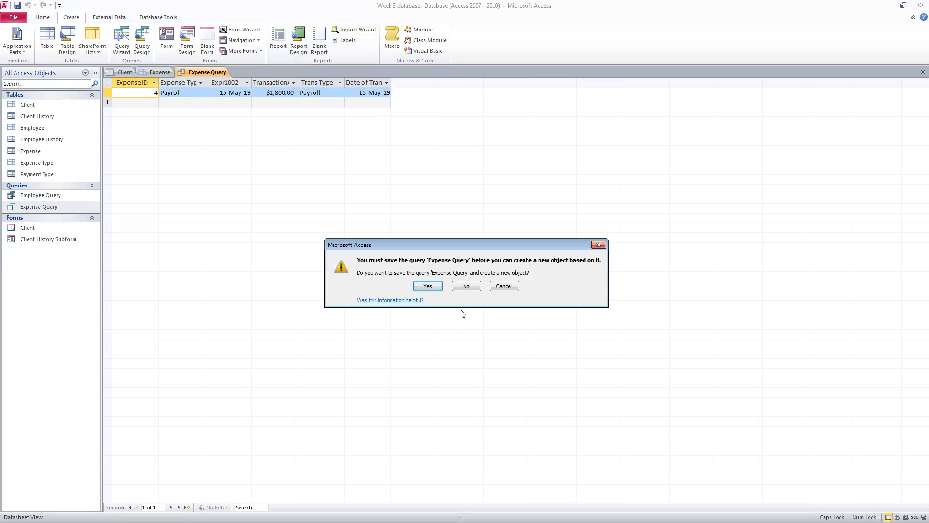
left_click(436, 288)
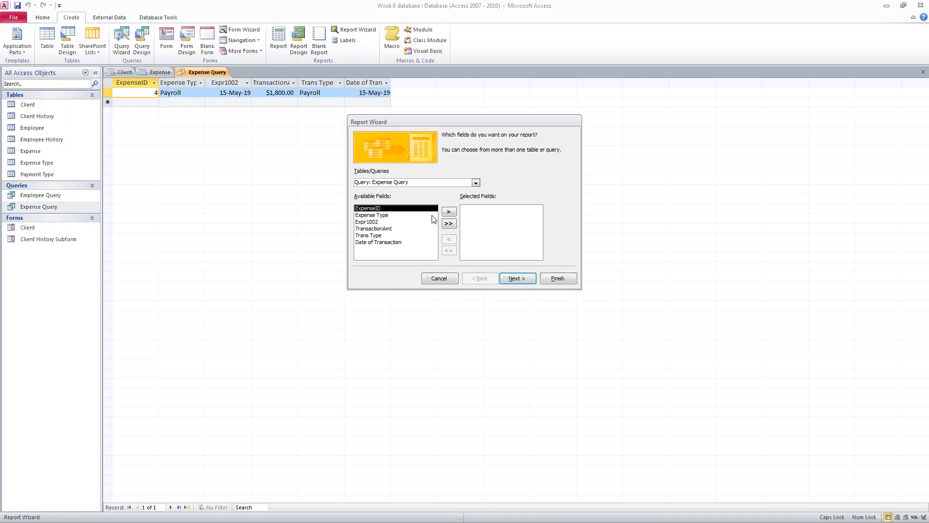
Choose the Client History table as the report source and add its CustID field
left_click(475, 184)
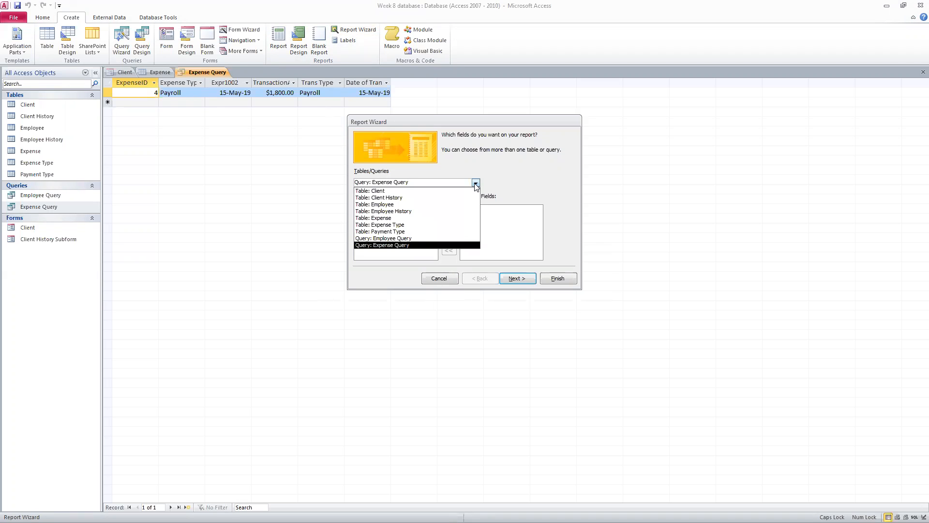
left_click(476, 184)
left_click(475, 184)
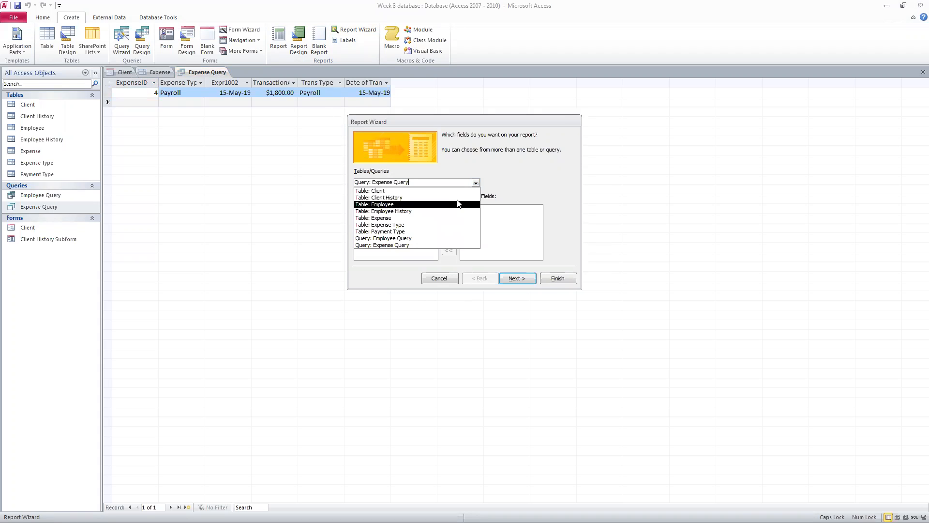
left_click(427, 198)
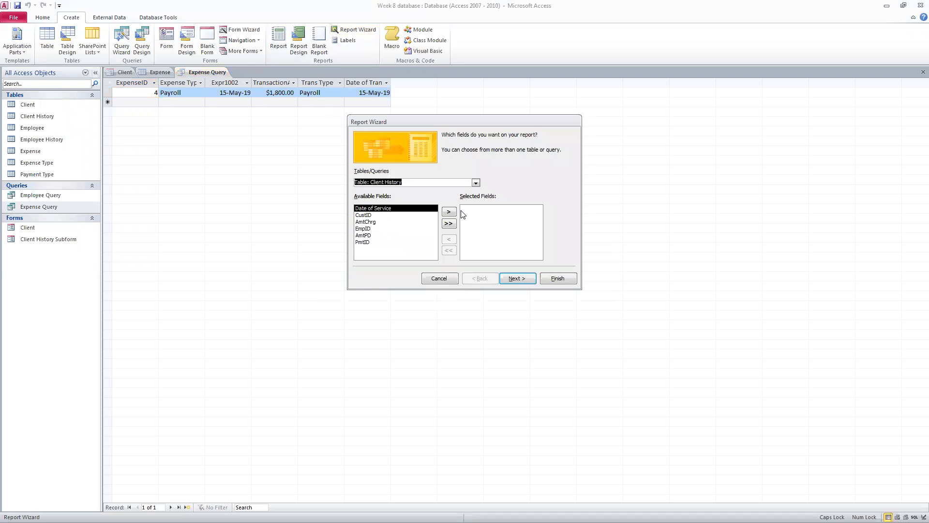
left_click(409, 215)
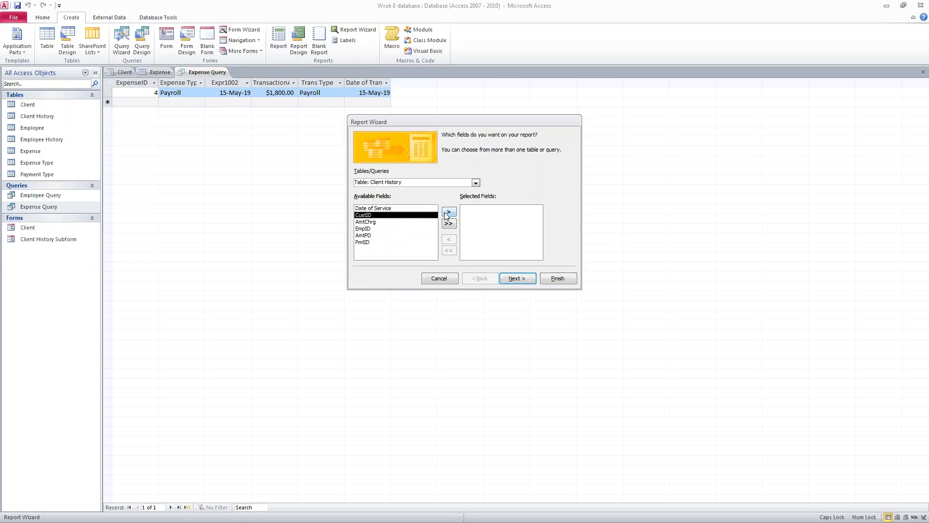
left_click(447, 213)
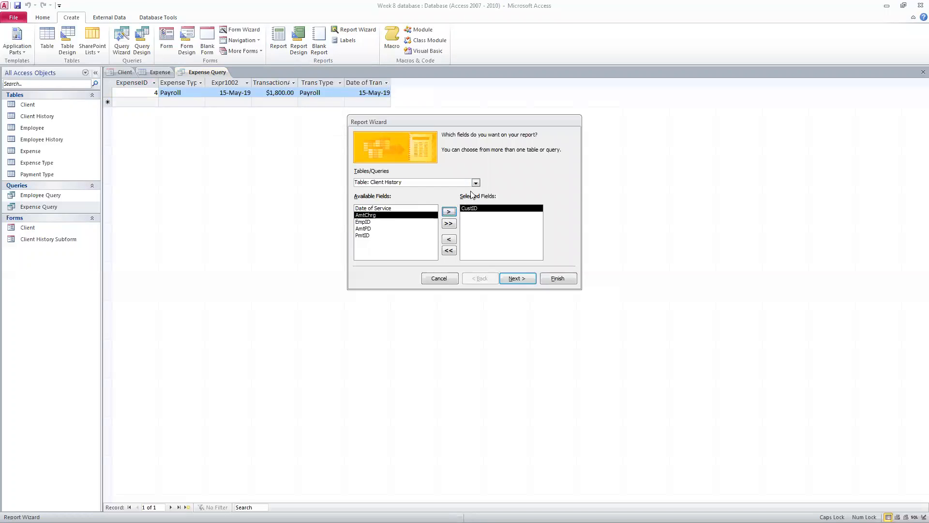
Add the CustName field from the Client table to the report
left_click(476, 183)
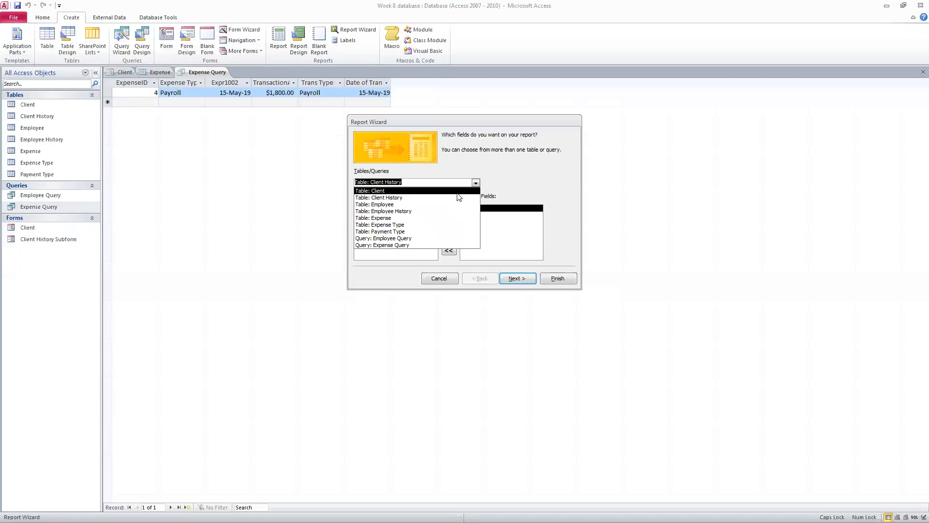
left_click(459, 194)
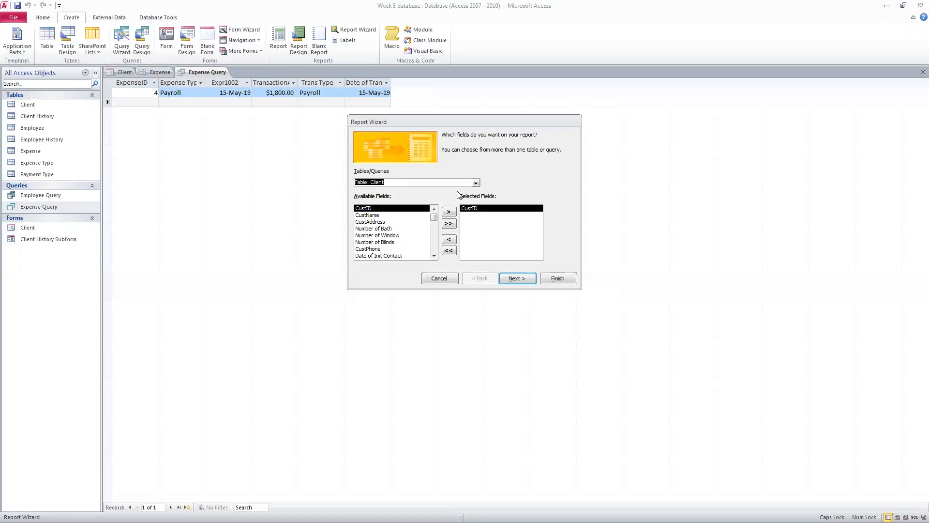
left_click(415, 215)
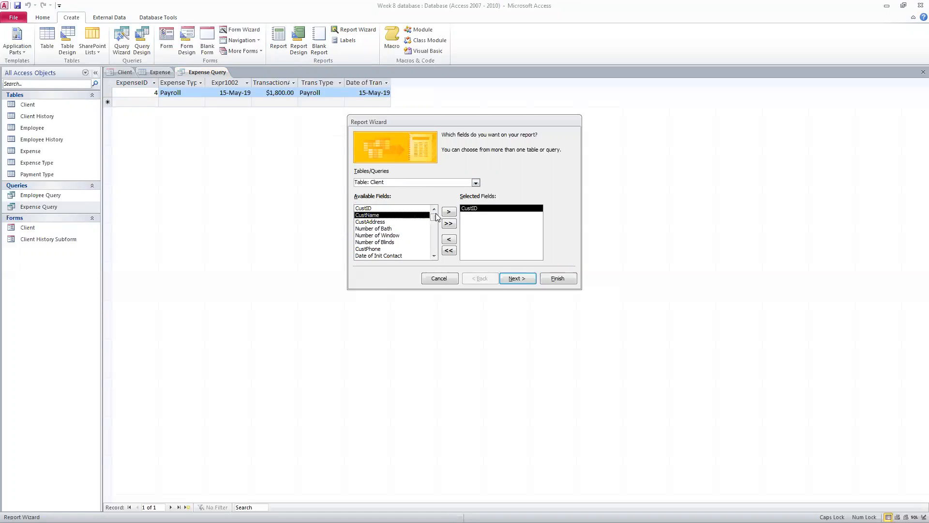
left_click(449, 213)
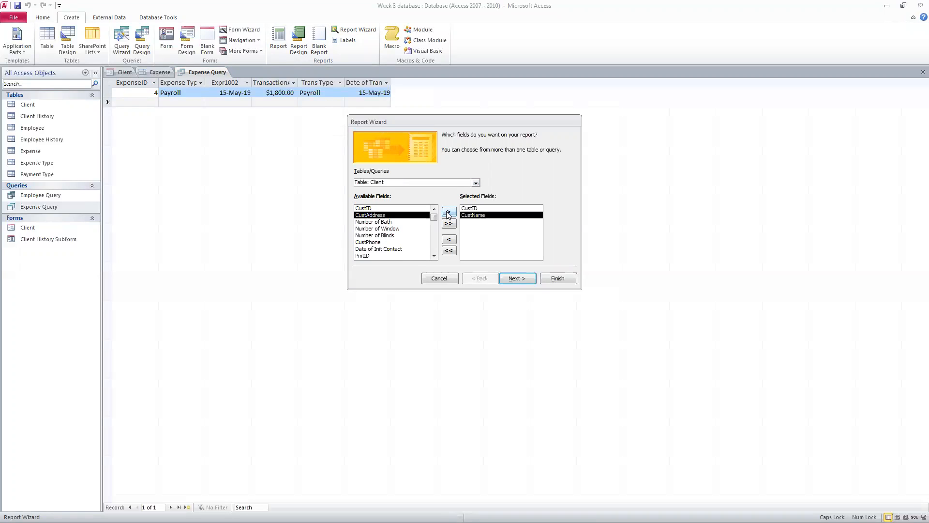
Add all remaining Client History fields to the report: Date of Service, AmtChrg, EmpID, AmtPD and PmtID
left_click(476, 183)
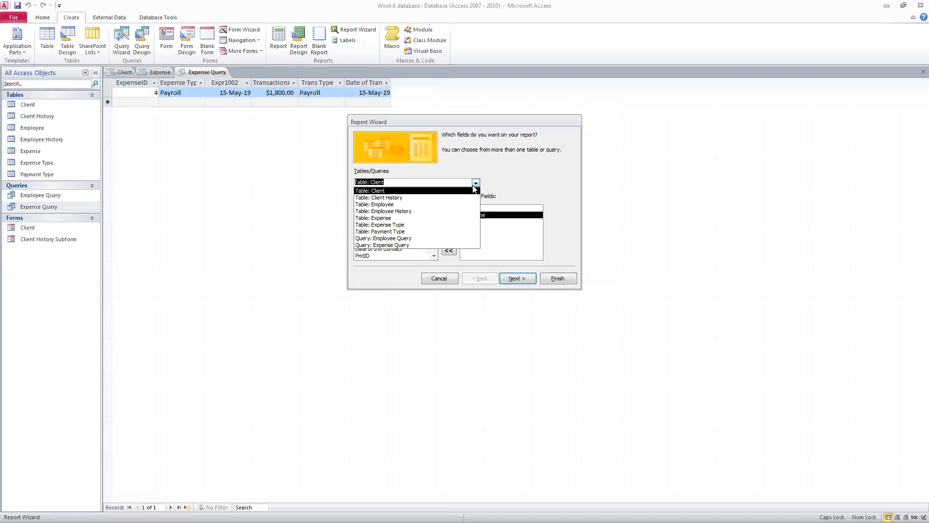
left_click(469, 197)
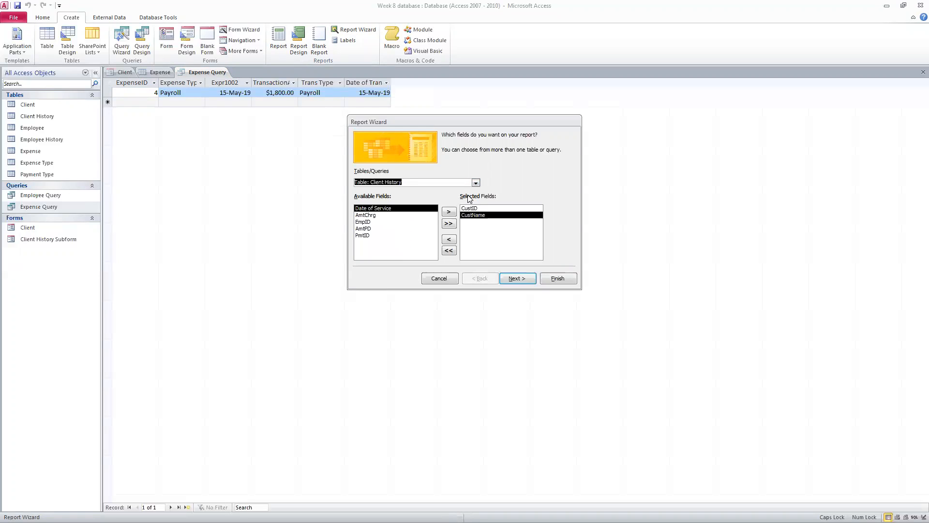
left_click(449, 223)
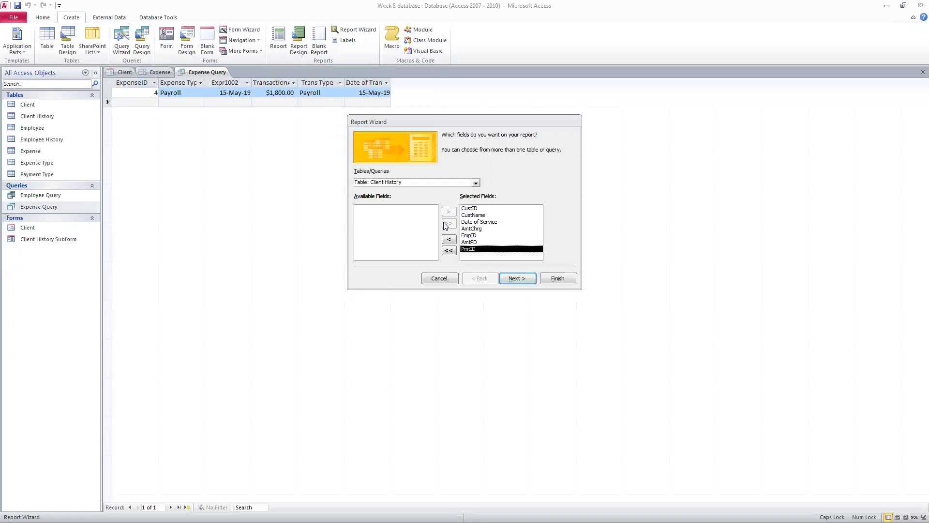
Keep the data viewed by Client History, group the report by CustName, and continue without a sort order
left_click(514, 281)
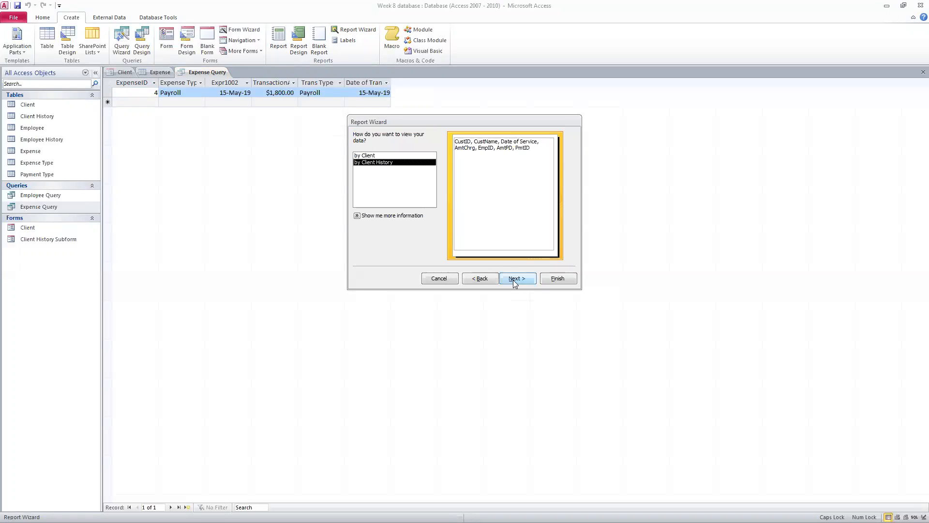
left_click(513, 279)
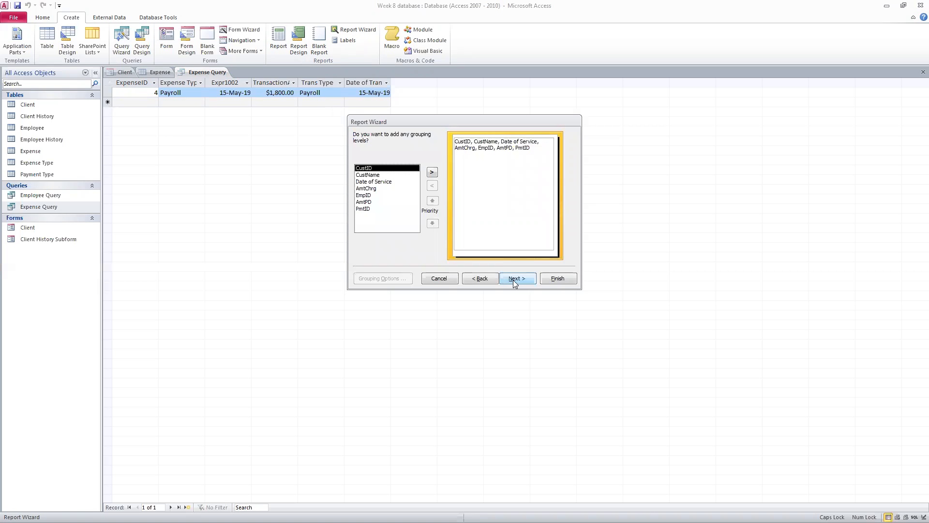
left_click(395, 175)
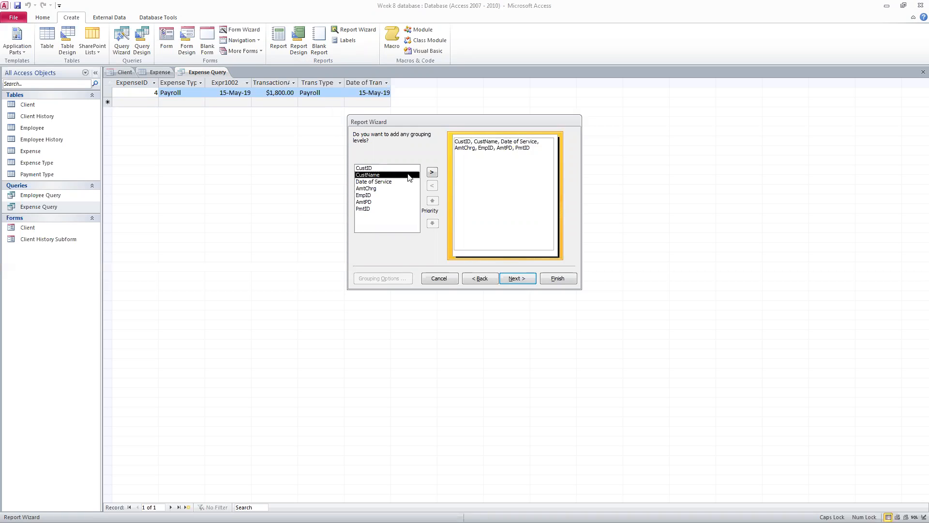
left_click(432, 173)
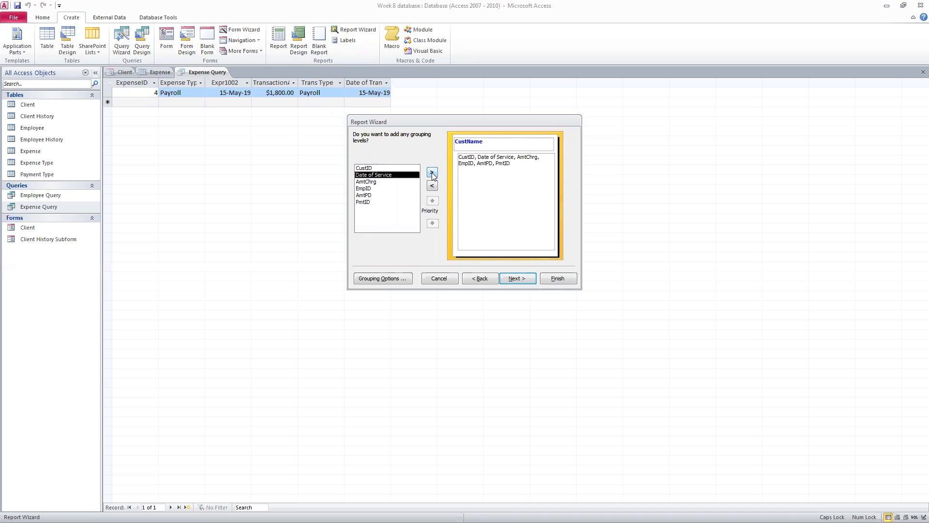
left_click(515, 278)
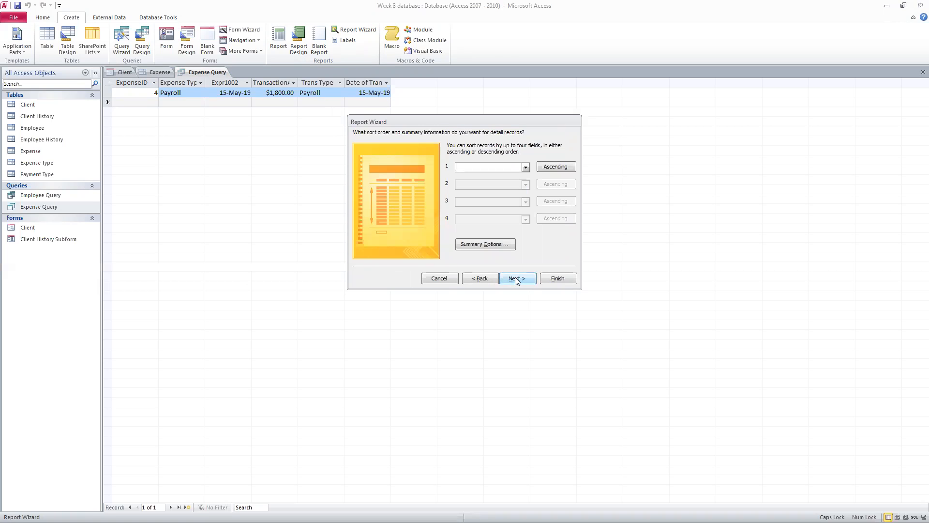
left_click(515, 278)
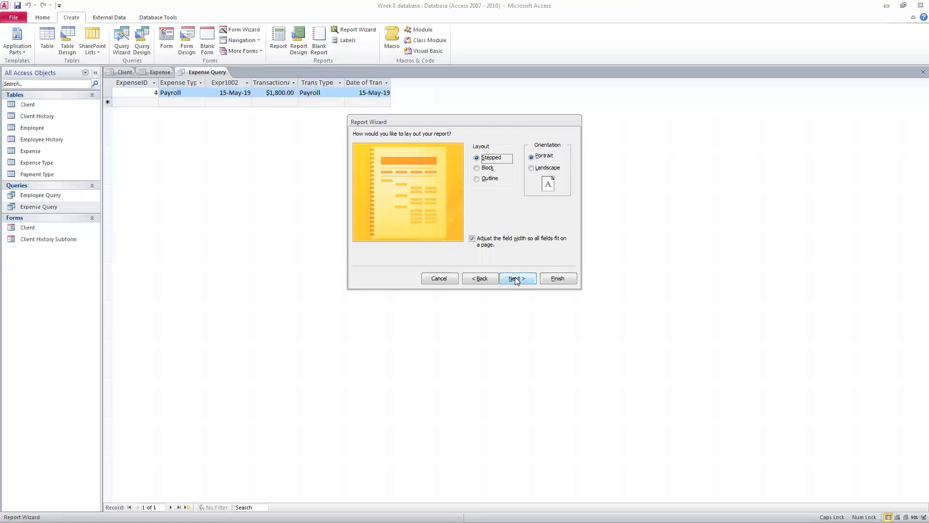
Finish the Client History report with the stepped layout in portrait orientation and close its print preview
left_click(549, 277)
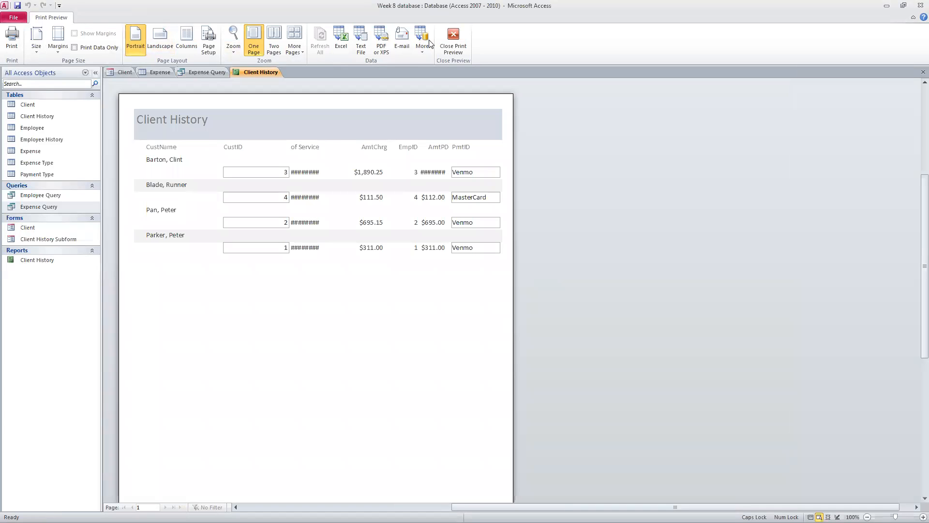
left_click(447, 42)
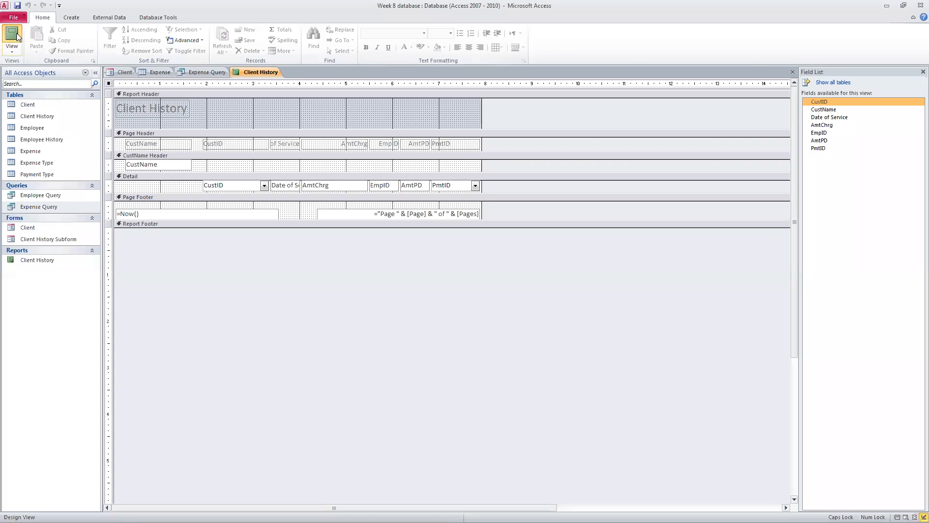
Keep the report in Design View and widen its design area to about 12.5 inches
left_click(12, 48)
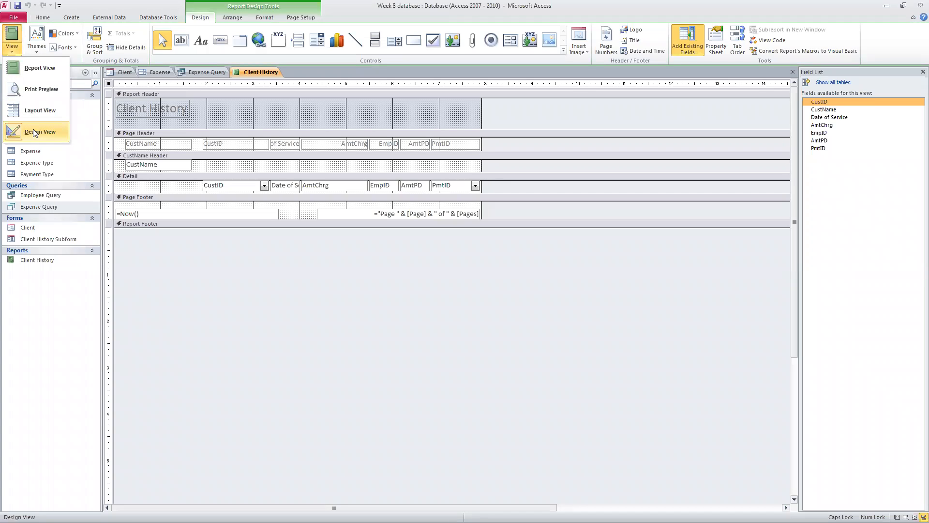
left_click(33, 129)
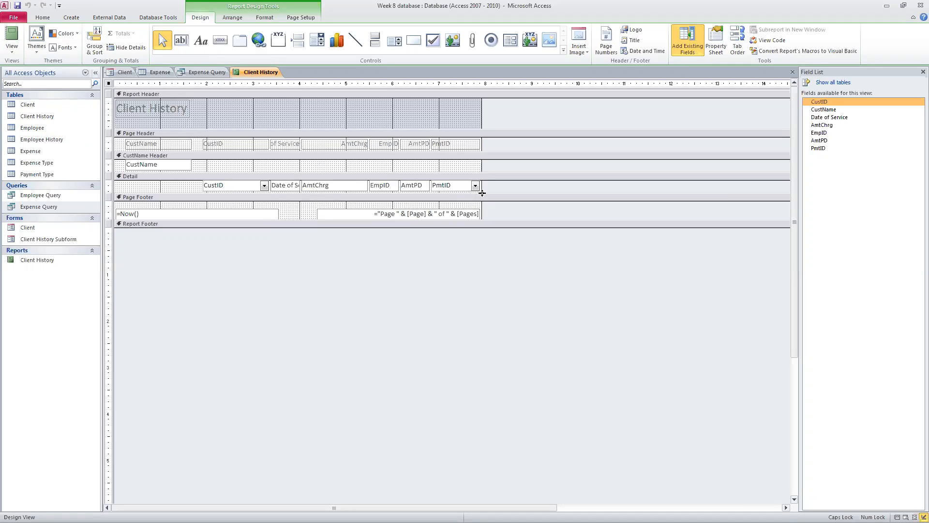
left_click_drag(482, 167, 696, 171)
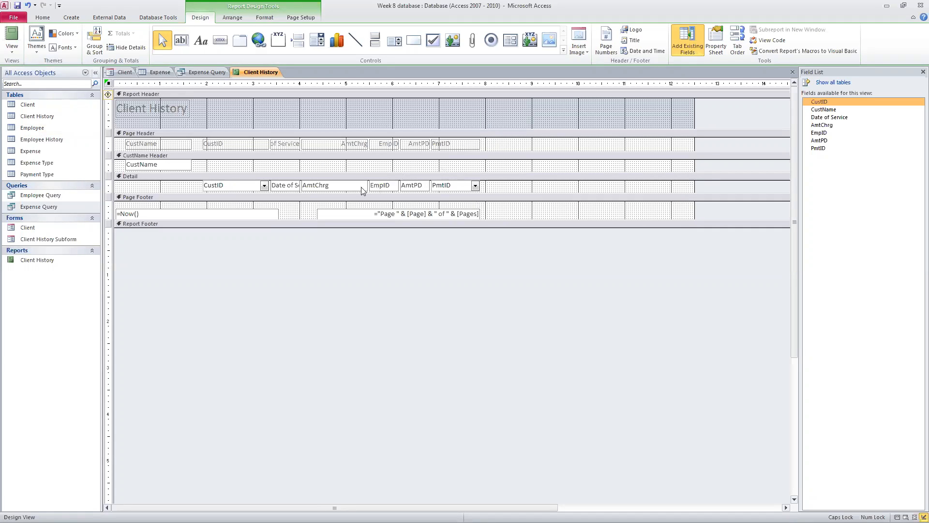
left_click(300, 185)
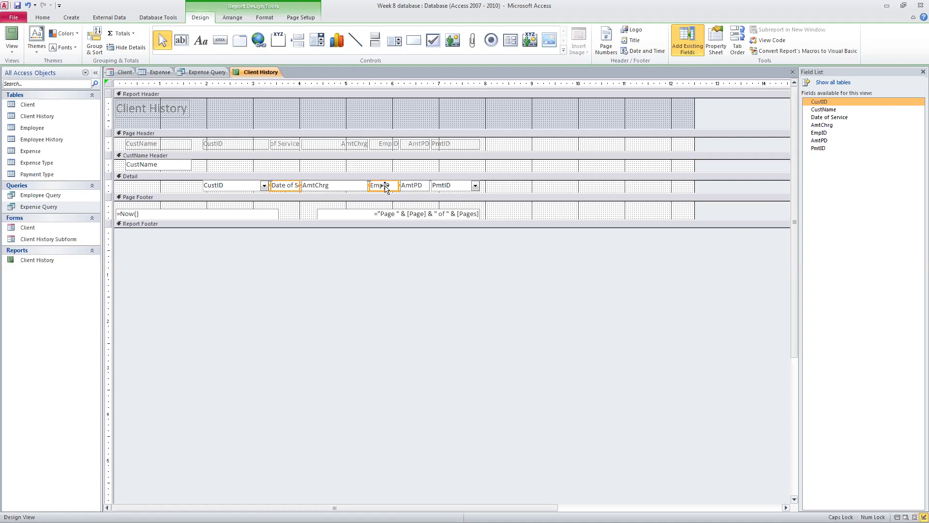
left_click(343, 184)
left_click(384, 185, "shift")
left_click(416, 185, "shift")
left_click(444, 186, "shift")
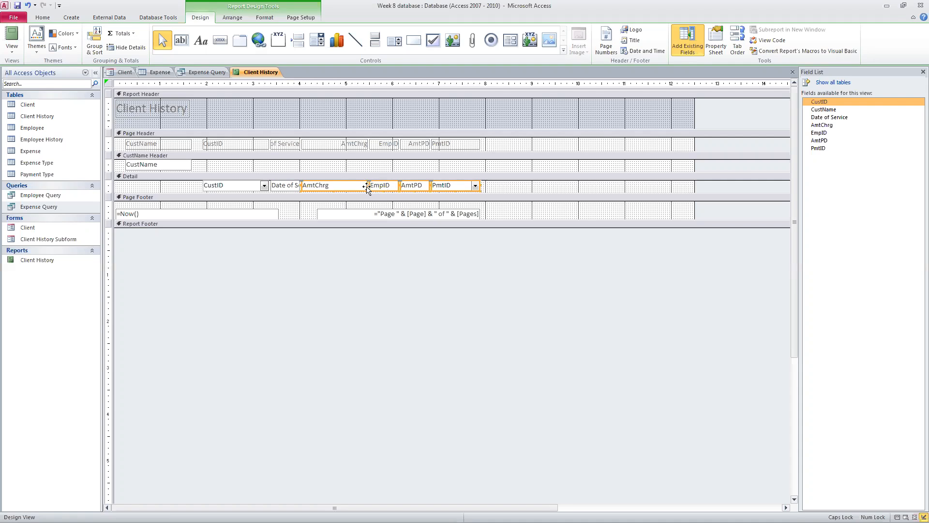
Move the AmtChrg, EmpID, AmtPD and PmtID headings and their detail fields together to the right, with AmtChrg starting at about 7.8 inches
left_click(354, 145)
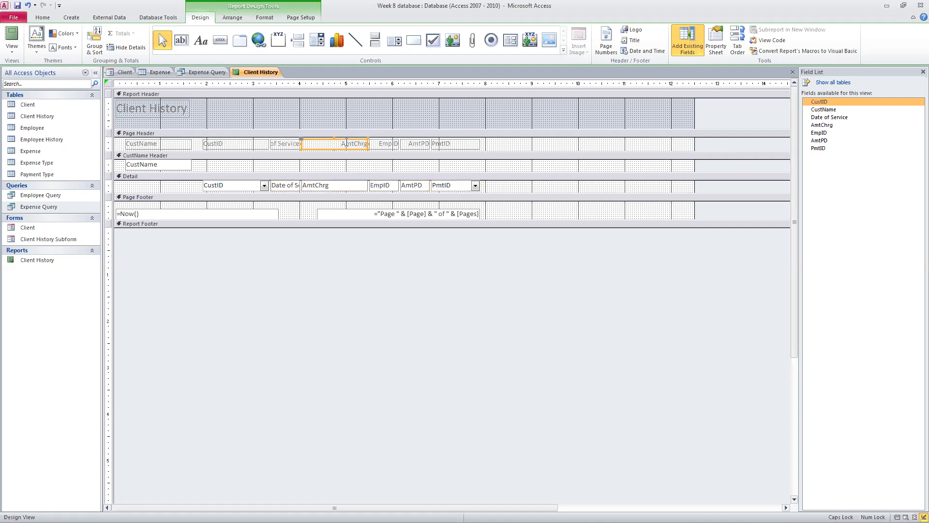
left_click(382, 144, "shift")
left_click(413, 144, "shift")
left_click(455, 144, "shift")
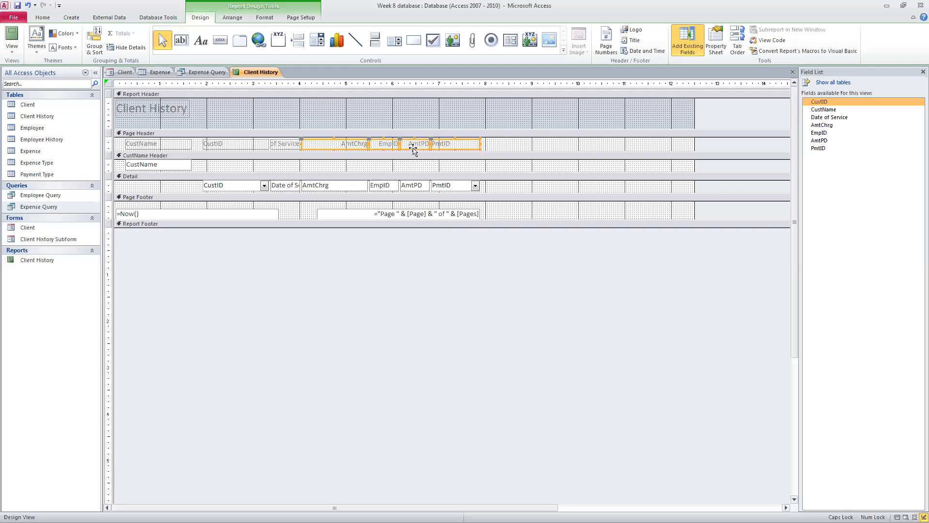
left_click(348, 186, "shift")
left_click(380, 187, "shift")
left_click(409, 187, "shift")
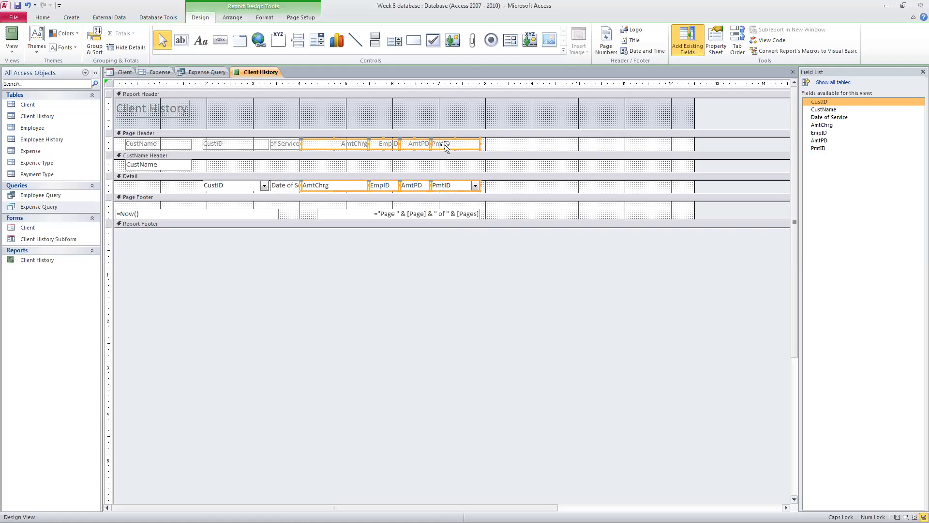
left_click(474, 147, "shift")
left_click(469, 143, "shift")
left_click(475, 144, "shift")
left_click(470, 144, "shift")
left_click(322, 146, "shift")
left_click(336, 146, "shift")
left_click(346, 147, "shift")
left_click(347, 146, "shift")
left_click_drag(402, 145, 510, 148)
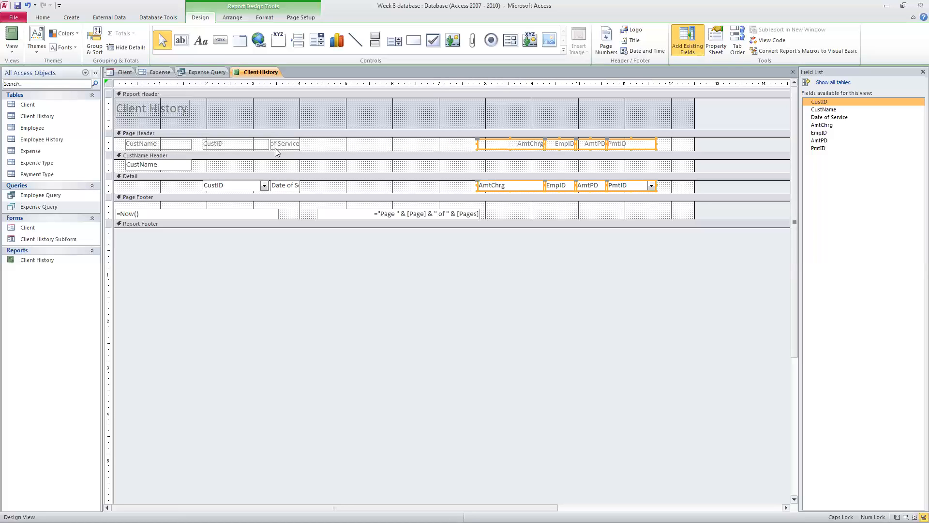
Widen the Date of Service heading in the page header to about 1.9 inches so its full text fits
left_click(298, 147)
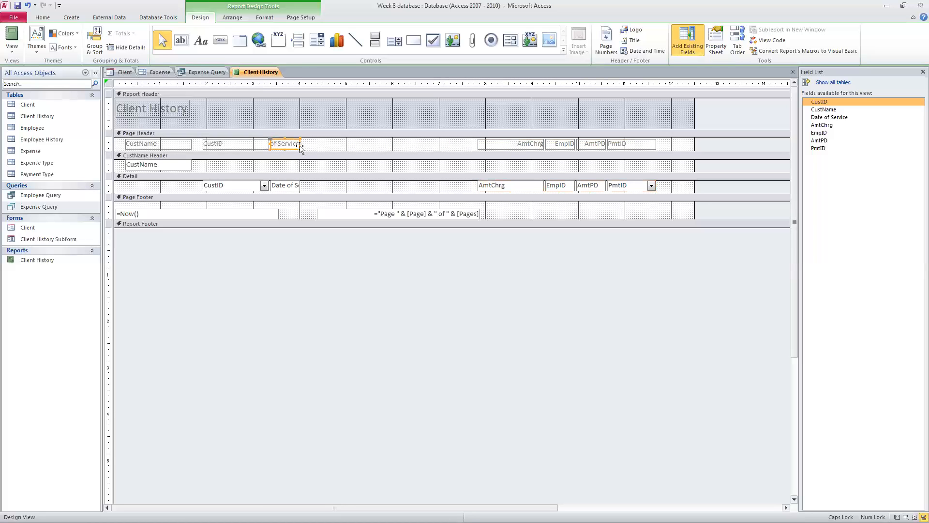
double_click(299, 144)
left_click_drag(300, 143, 340, 144)
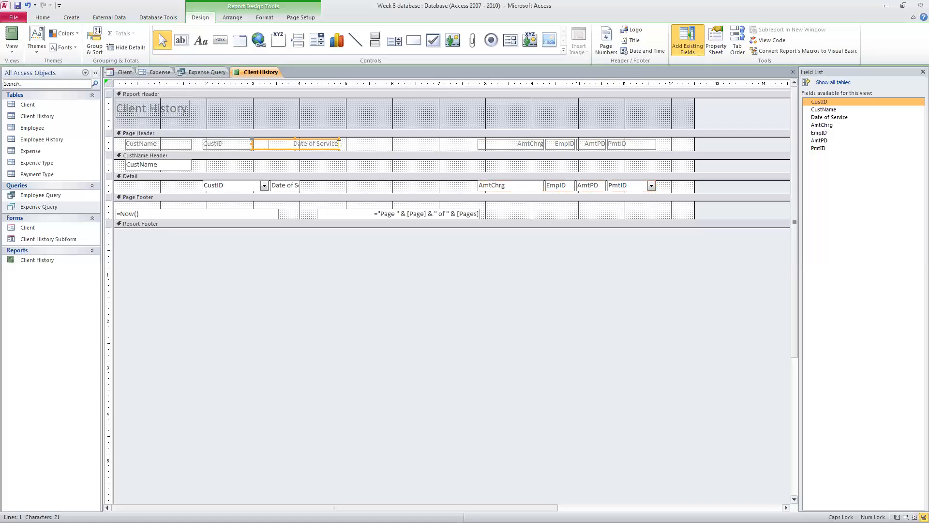